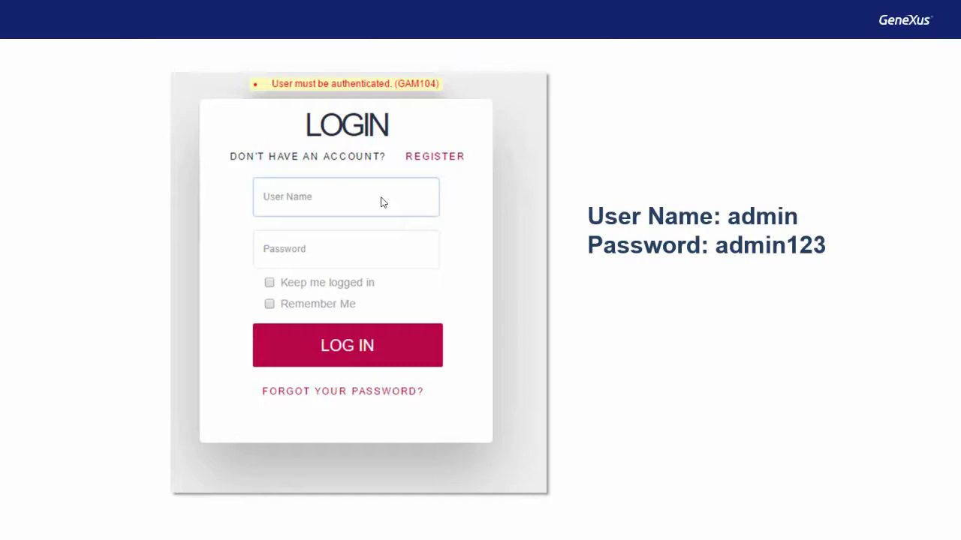
Advance the presentation from the default administrator login slide to the 'Accessing GAM Home' slide.
{"action": "key", "text": "Right"}
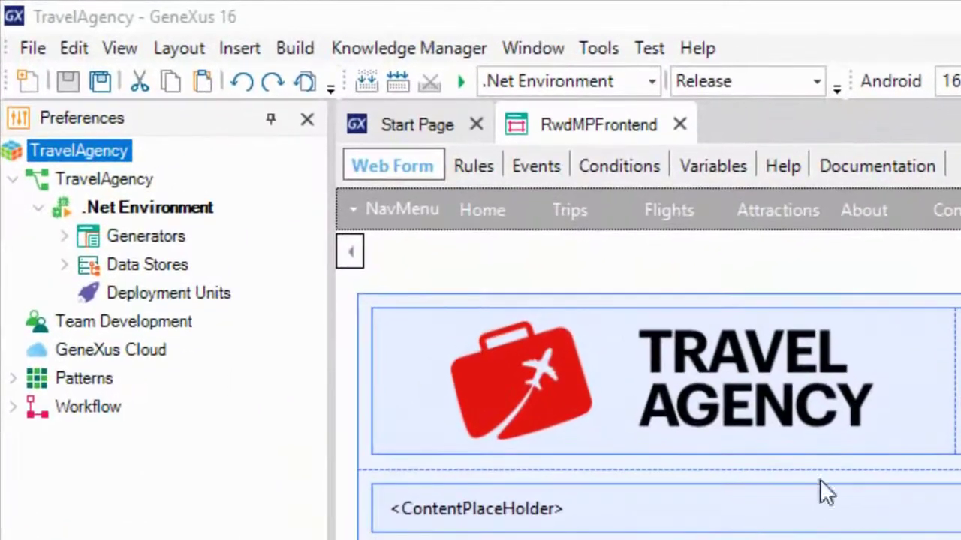
Set Enable Integrated Security to True on the TravelAgency version, keeping 'Prompt me to update' for upgrades.
{"action": "left_click", "coordinate": [105, 180]}
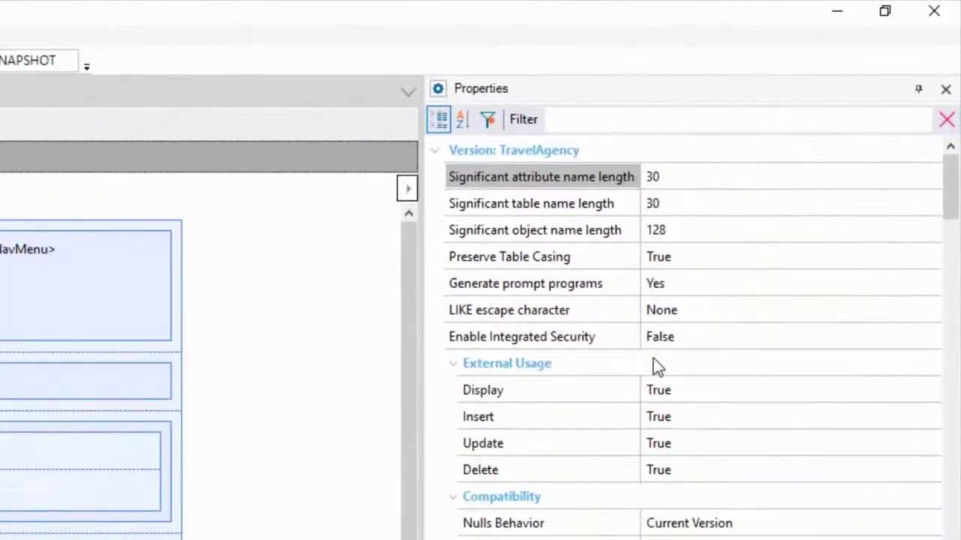
{"action": "left_click", "coordinate": [891, 337]}
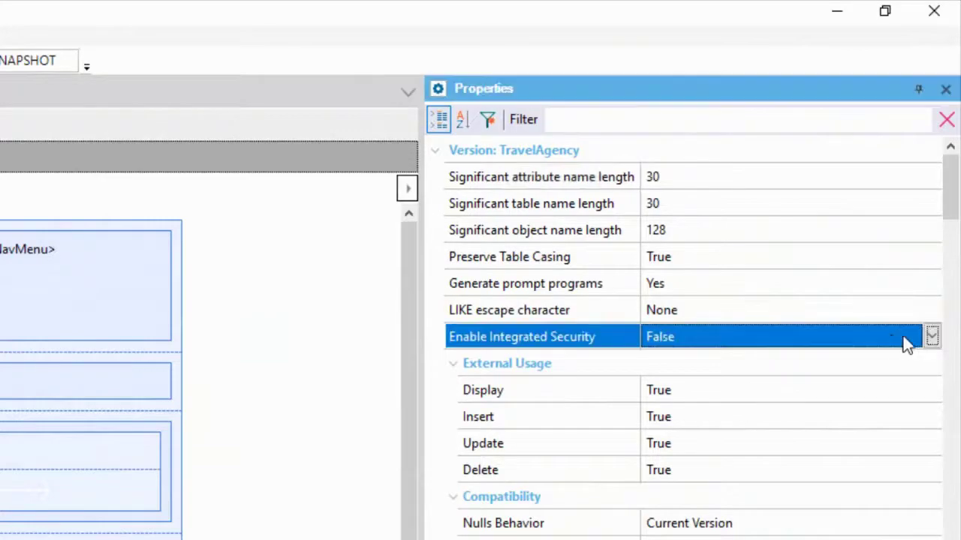
{"action": "left_click", "coordinate": [932, 336]}
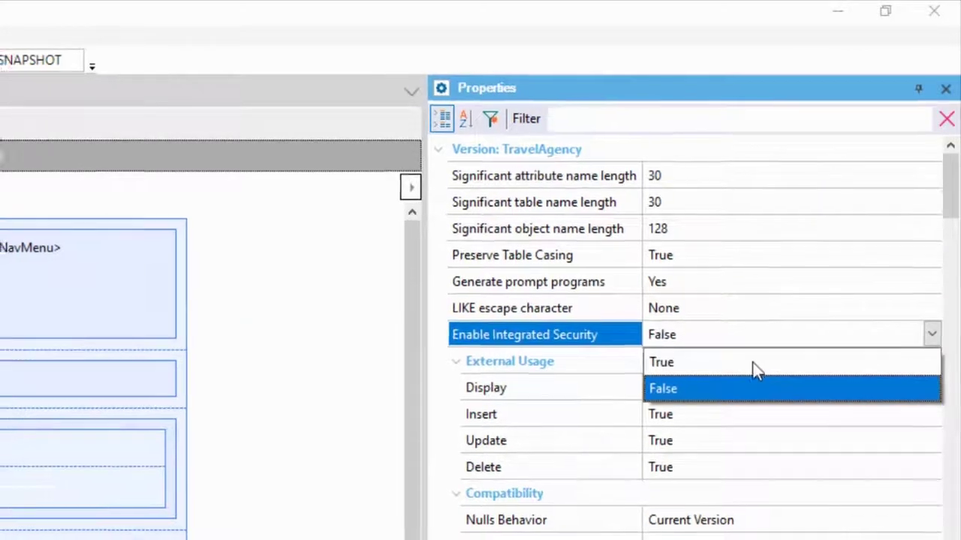
{"action": "left_click", "coordinate": [757, 362]}
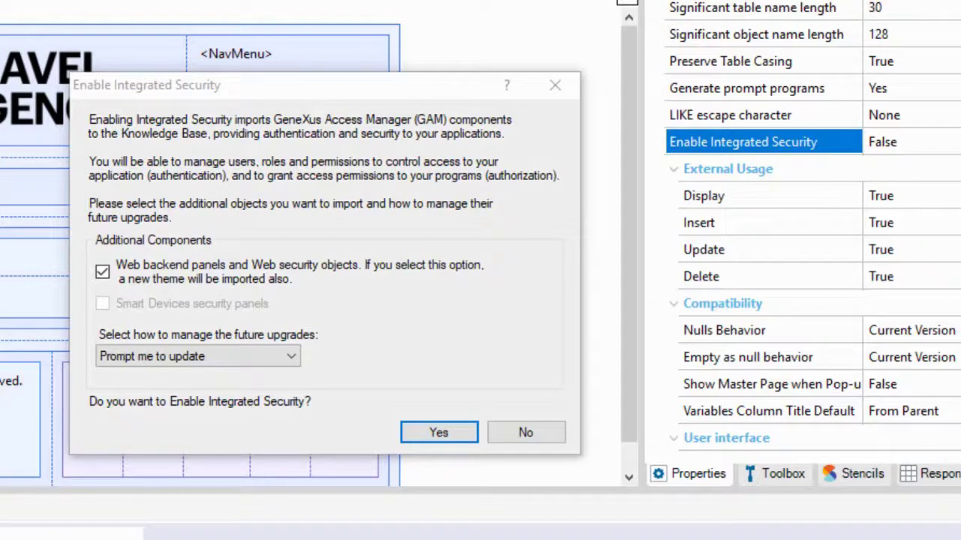
{"action": "left_click", "coordinate": [289, 357]}
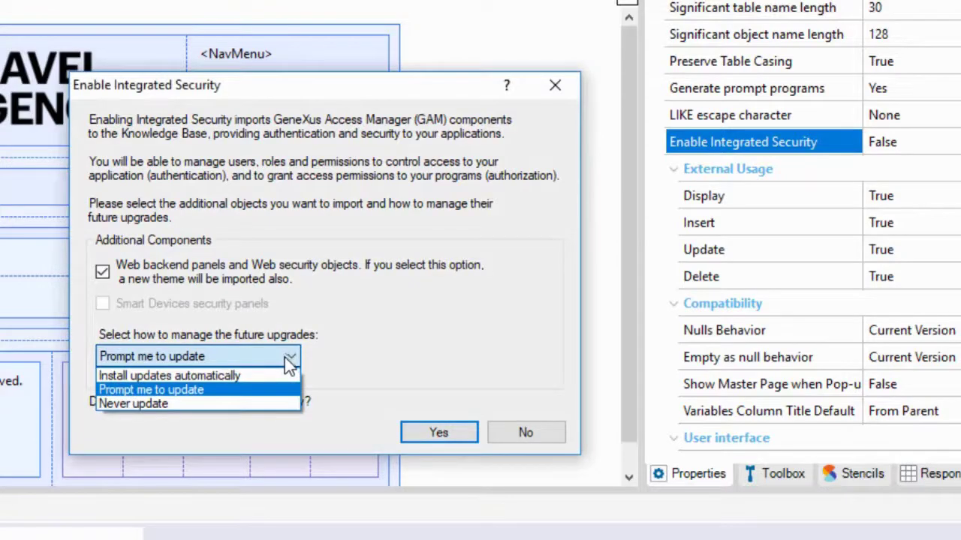
{"action": "left_click", "coordinate": [375, 310]}
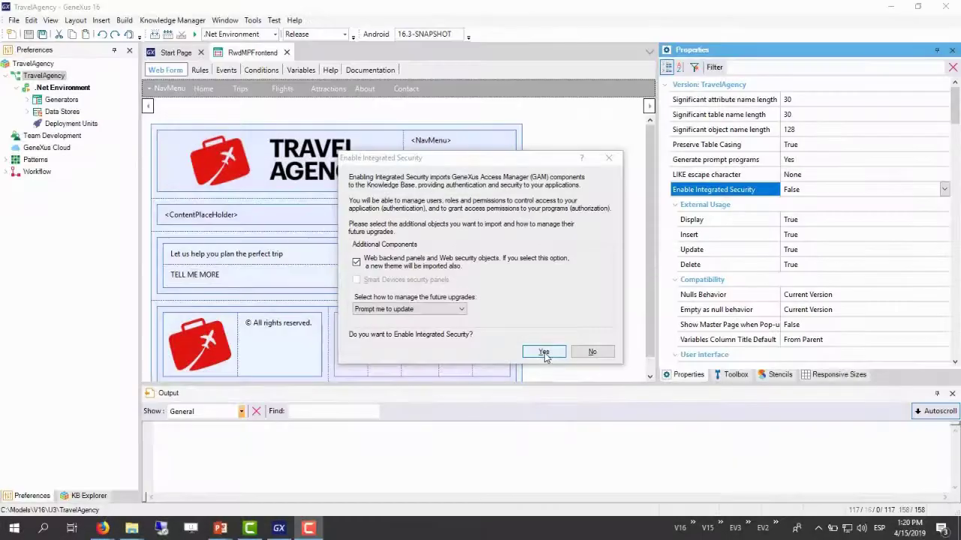
Confirm enabling integrated security so GeneXus Access Manager is imported into the knowledge base.
{"action": "left_click", "coordinate": [544, 352]}
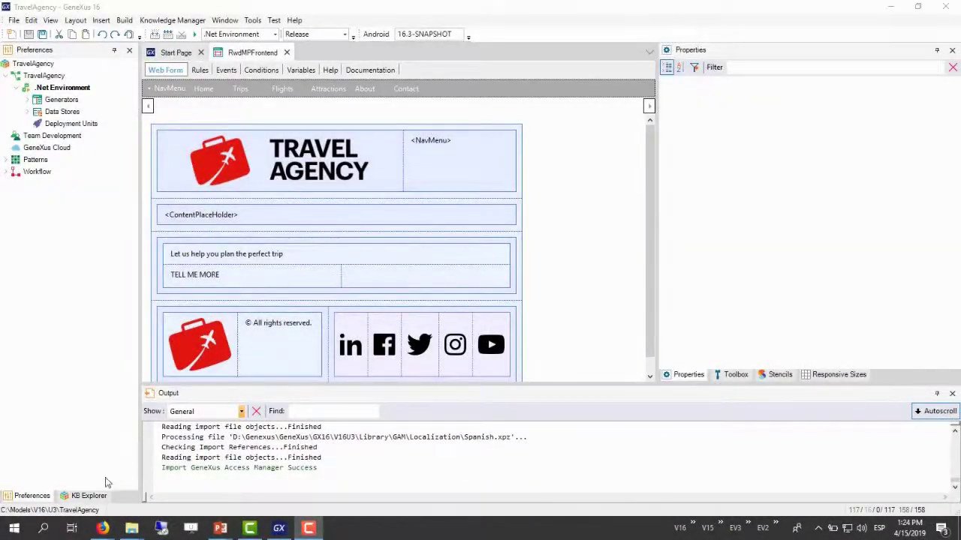
{"action": "left_click", "coordinate": [82, 495]}
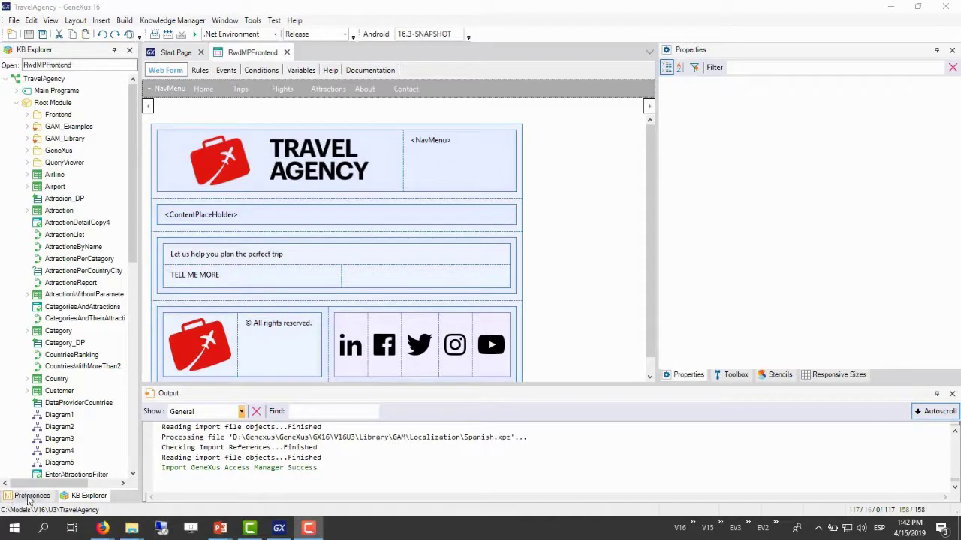
{"action": "left_click", "coordinate": [32, 495]}
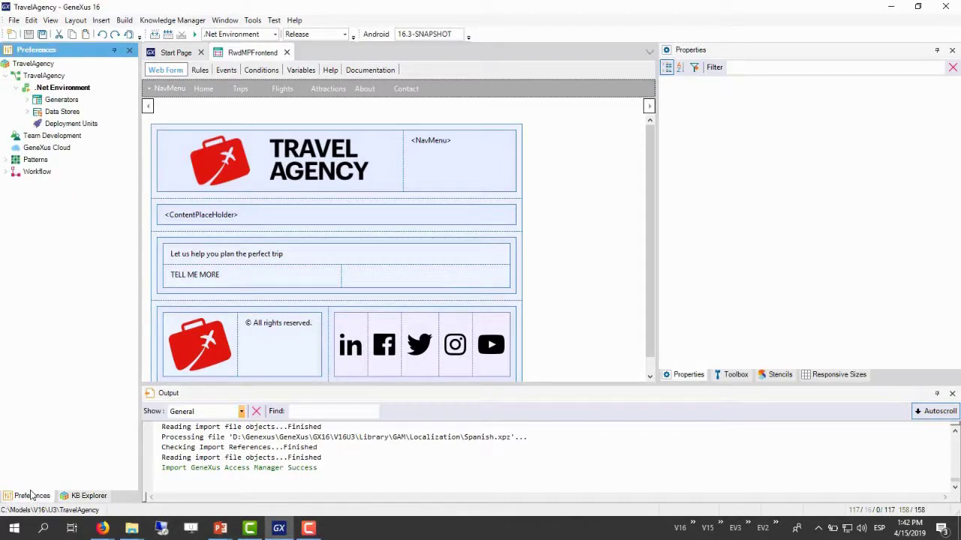
Set the TravelAgency version's Integrated Security Level to None.
{"action": "left_click", "coordinate": [44, 77]}
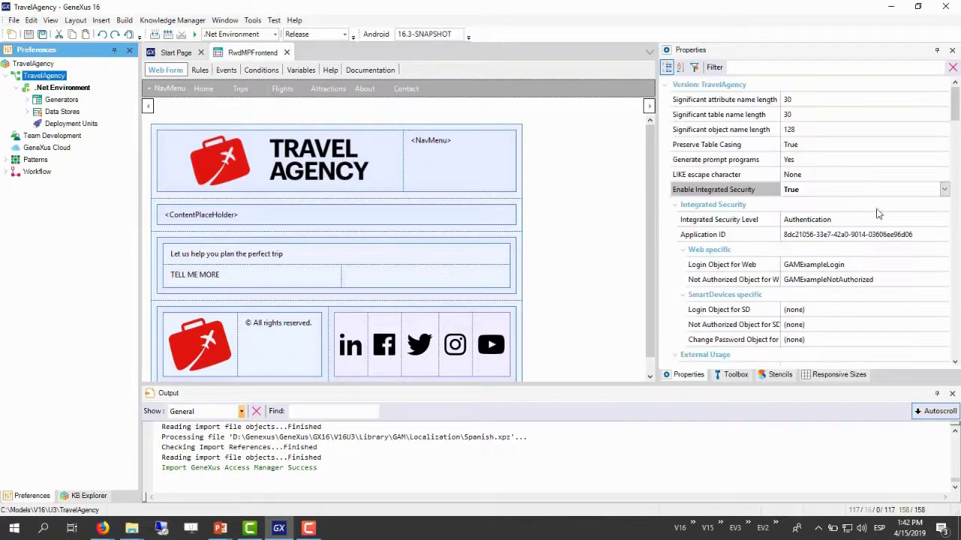
{"action": "left_click", "coordinate": [924, 220]}
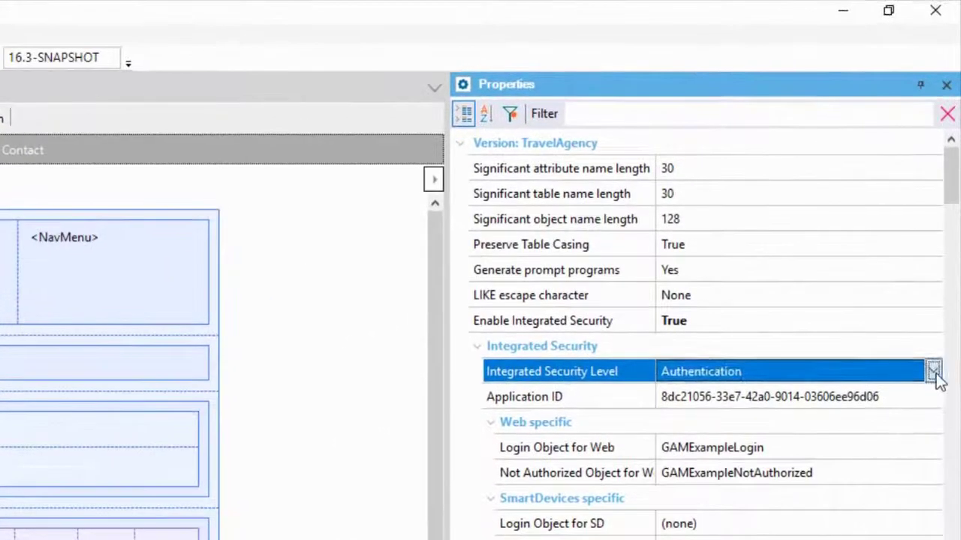
{"action": "left_click", "coordinate": [934, 371]}
{"action": "left_click", "coordinate": [733, 401]}
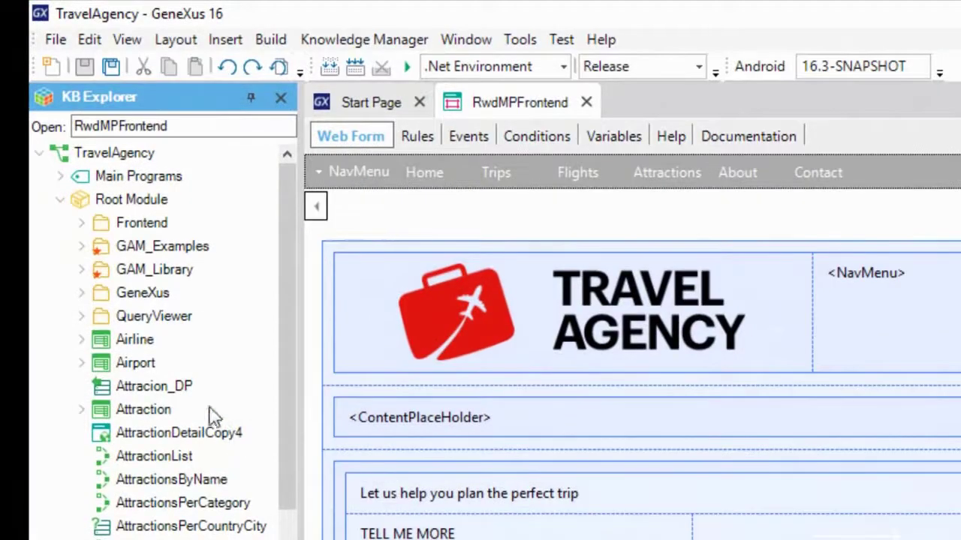
Set the Attraction transaction's Integrated Security Level to Authorization and launch Build/Run.
{"action": "left_click", "coordinate": [89, 284]}
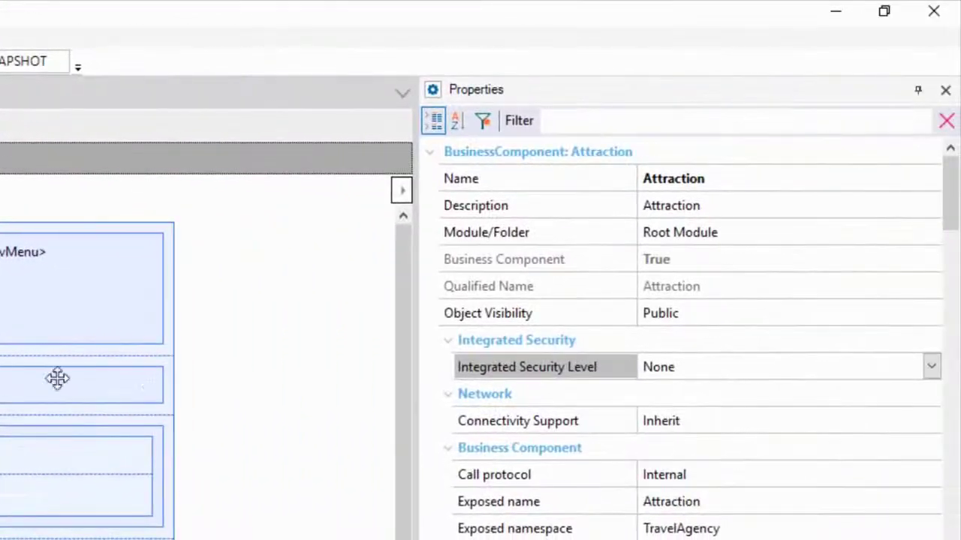
{"action": "left_click_drag", "start_coordinate": [950, 197], "coordinate": [950, 235]}
{"action": "left_click", "coordinate": [931, 315]}
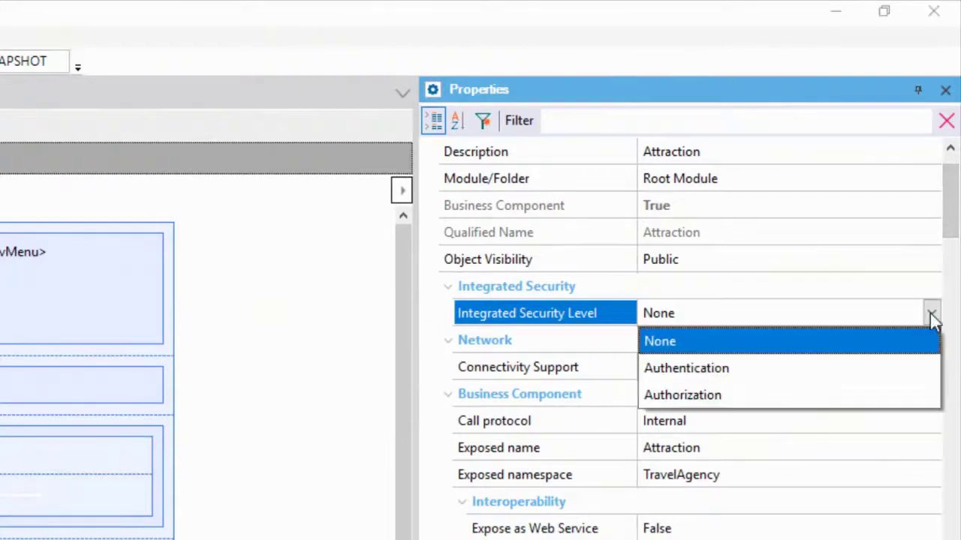
{"action": "left_click", "coordinate": [690, 403]}
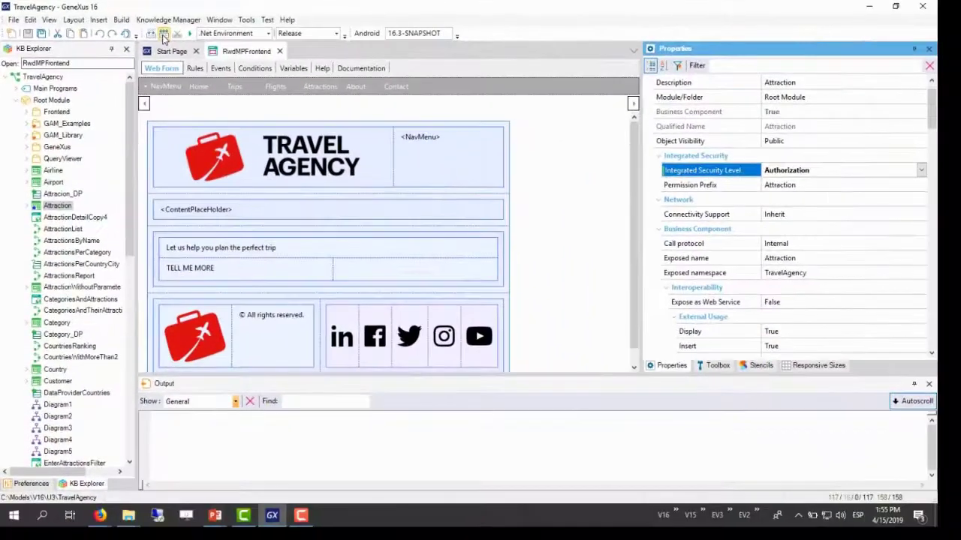
{"action": "left_click", "coordinate": [234, 50]}
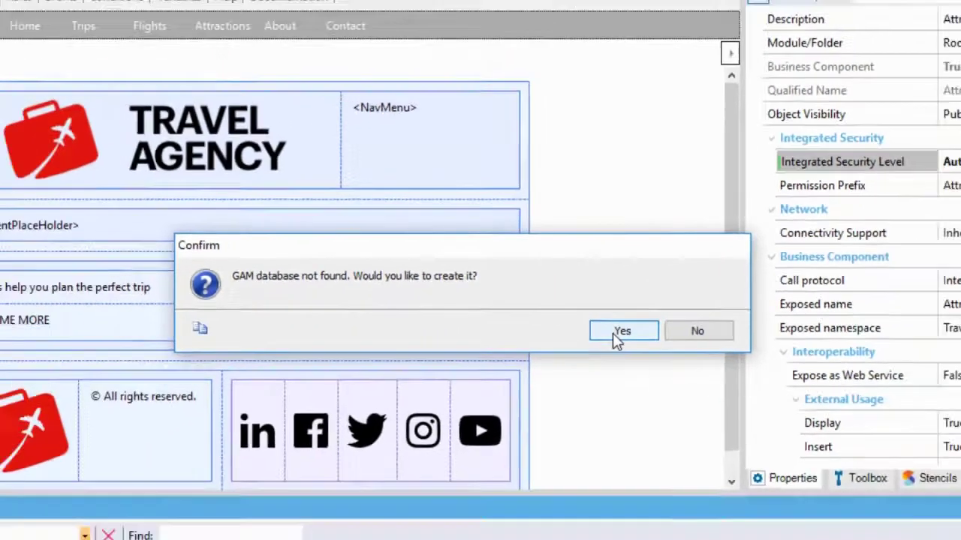
Create the GAM database, check the GAM (SQL Server) data store settings, and select GAMHome in KB Explorer.
{"action": "left_click", "coordinate": [648, 359]}
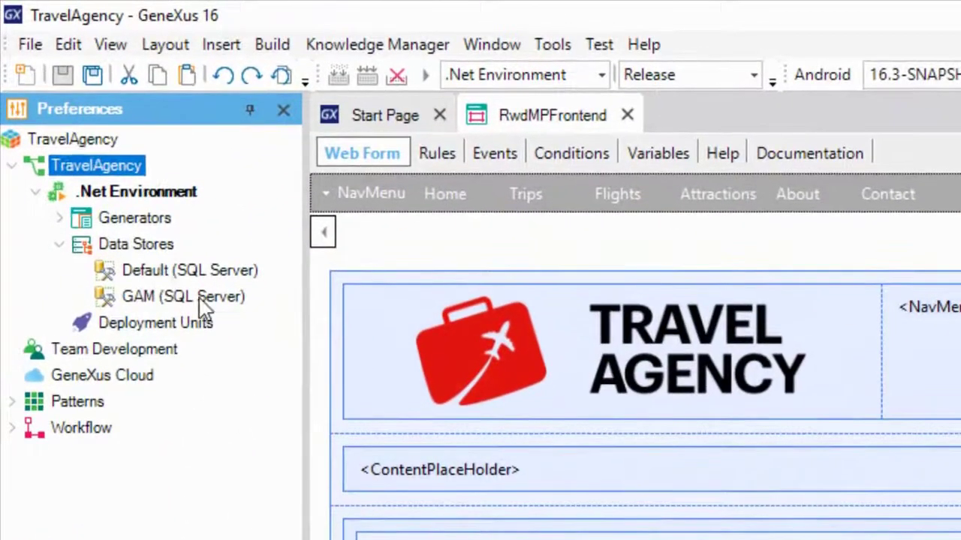
{"action": "left_click", "coordinate": [133, 198]}
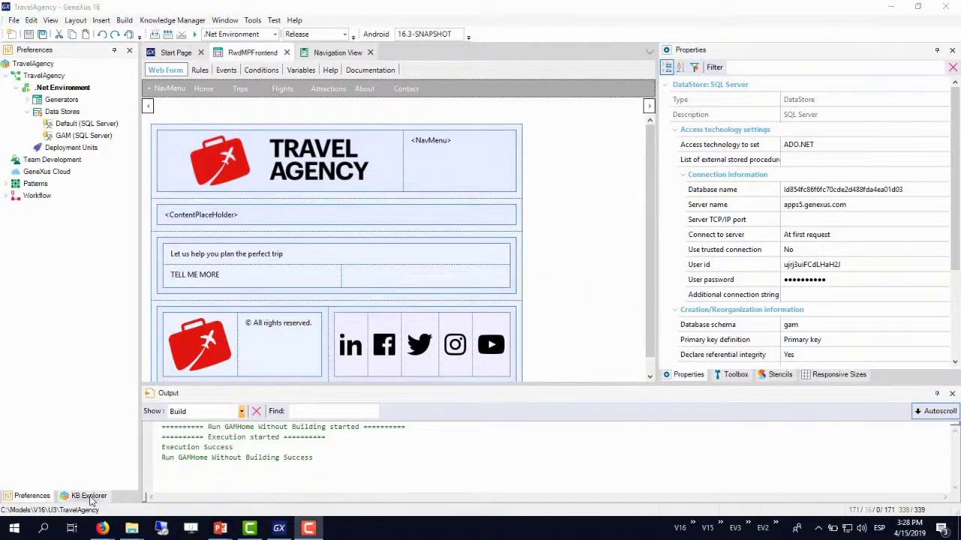
{"action": "left_click", "coordinate": [89, 496]}
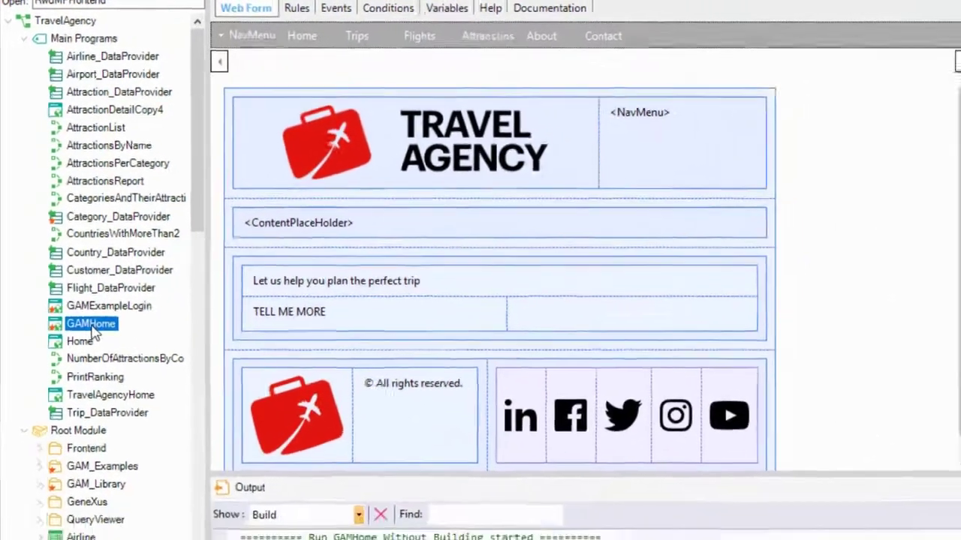
{"action": "right_click", "coordinate": [92, 325]}
Run GAMHome without building and log in with the administrator's user name and password.
{"action": "left_click", "coordinate": [182, 511]}
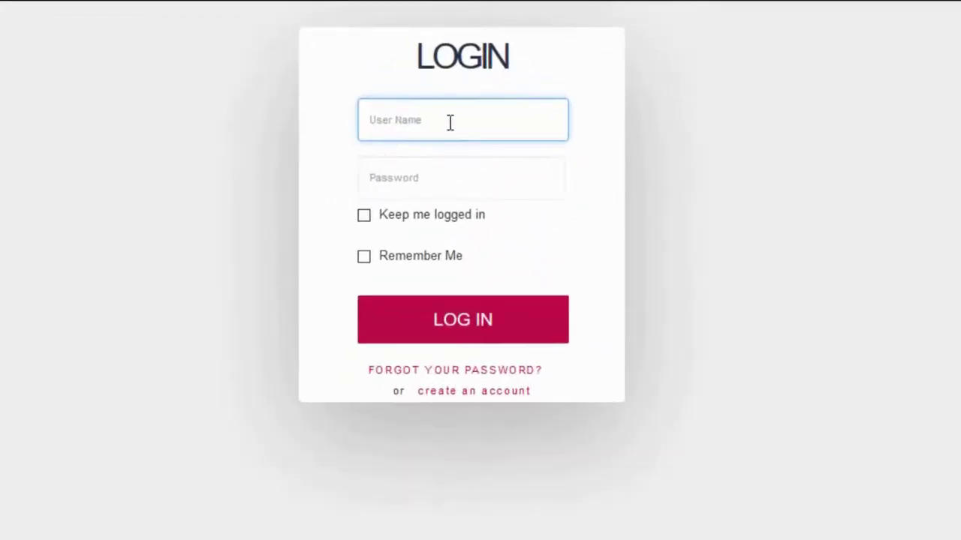
{"action": "type", "text": "admin"}
{"action": "key", "text": "Tab"}
{"action": "type", "text": "admin123"}
{"action": "left_click", "coordinate": [494, 322]}
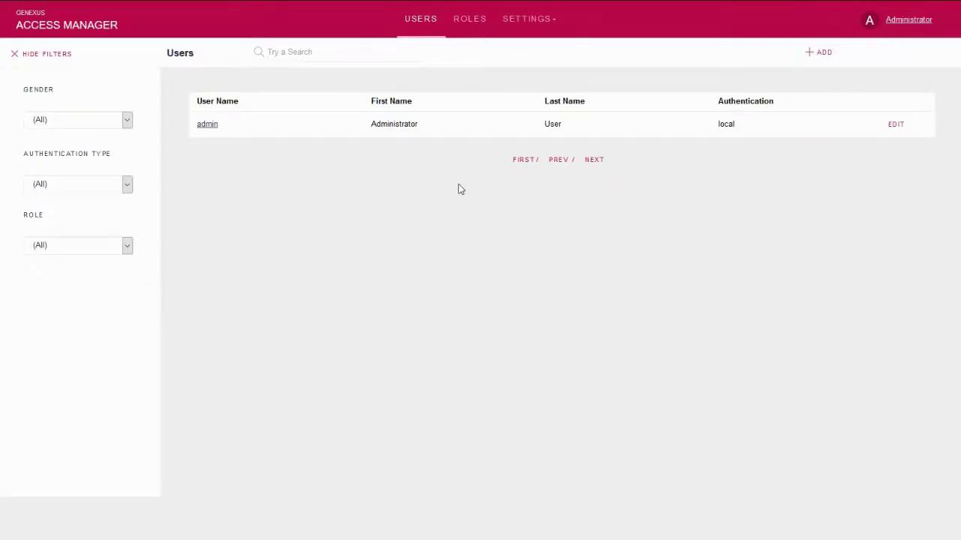
Add an 'Attraction Manager' role with Default Security Policy and open its detail page.
{"action": "left_click", "coordinate": [470, 23]}
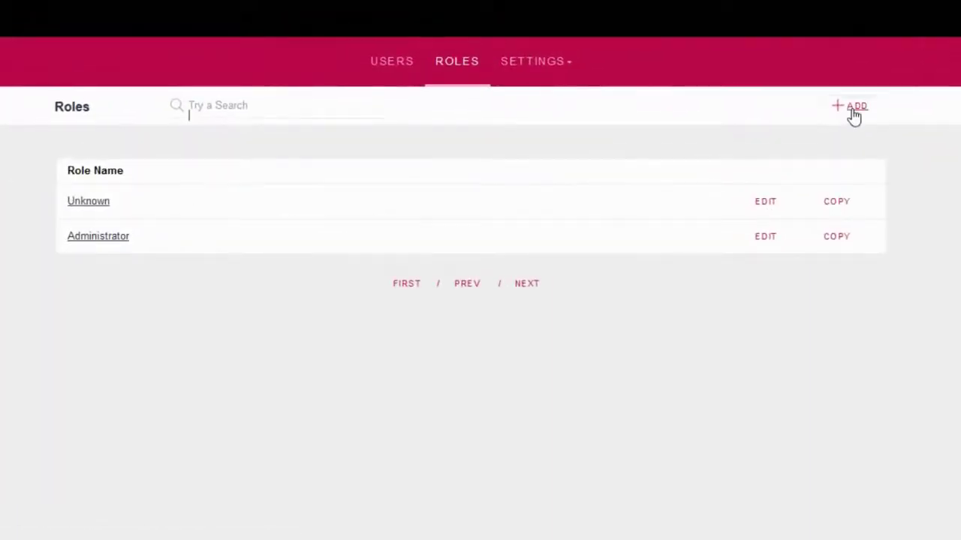
{"action": "left_click", "coordinate": [854, 112]}
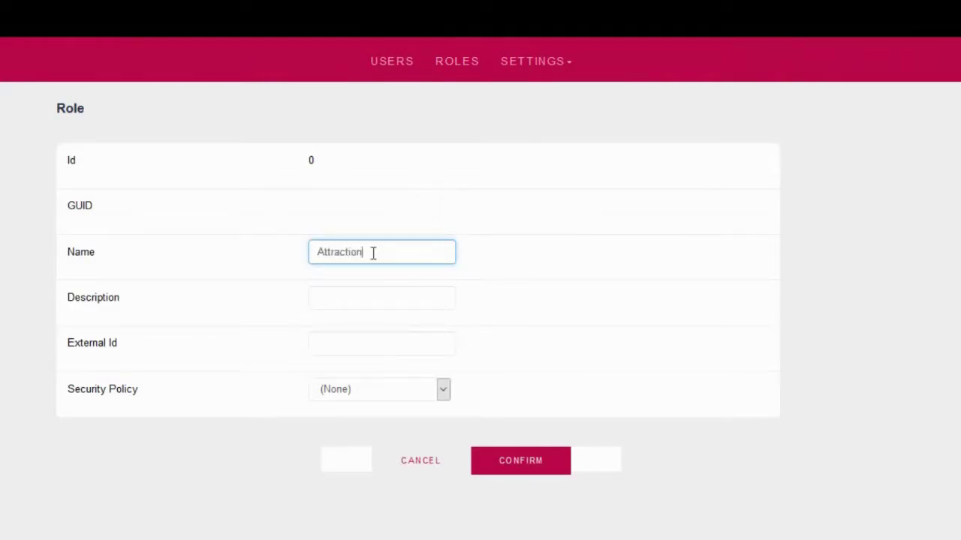
{"action": "type", "text": "Attraction Manager"}
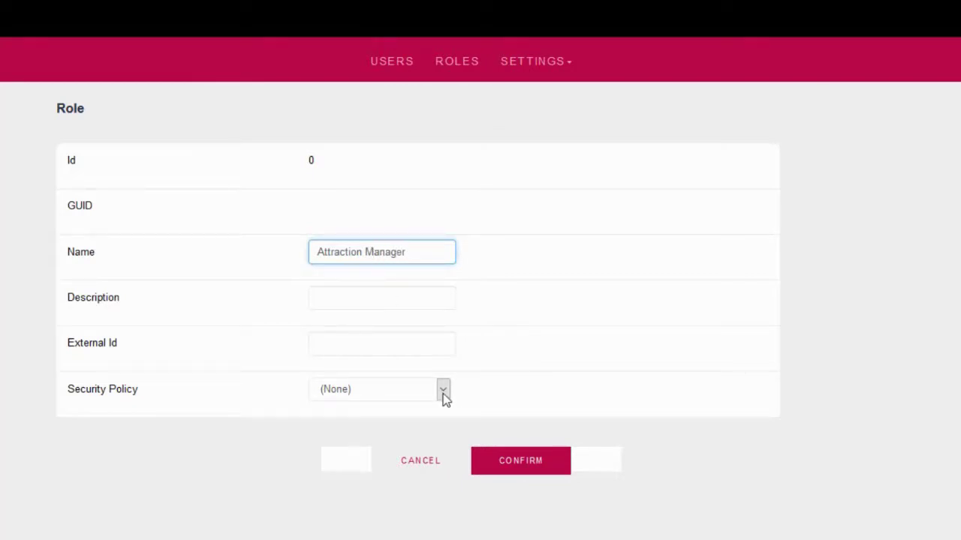
{"action": "left_click", "coordinate": [443, 392]}
{"action": "left_click", "coordinate": [398, 425]}
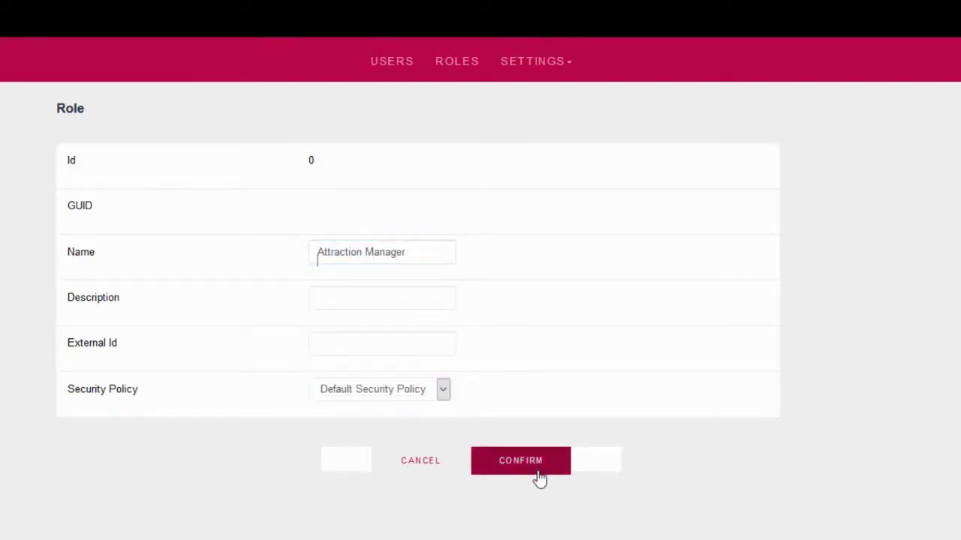
{"action": "left_click", "coordinate": [540, 479]}
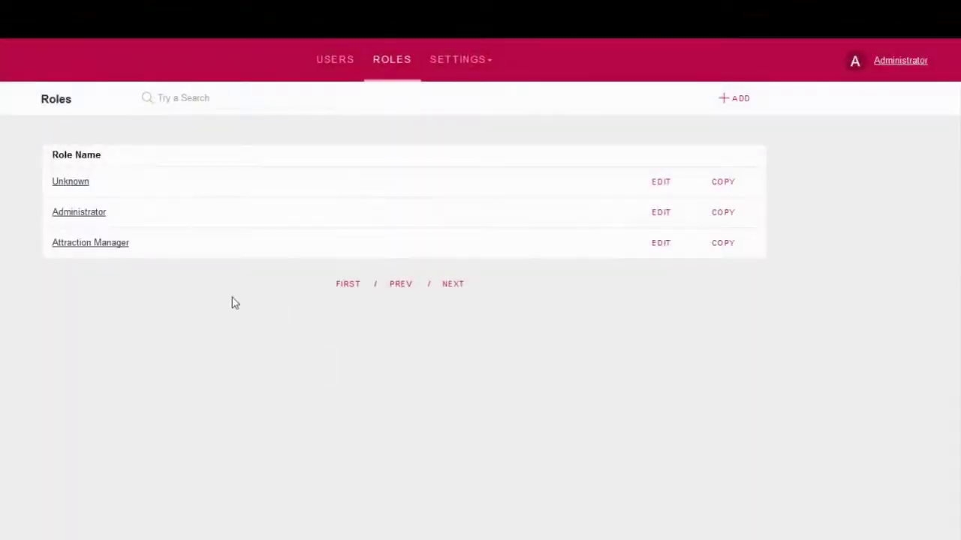
{"action": "left_click", "coordinate": [109, 244]}
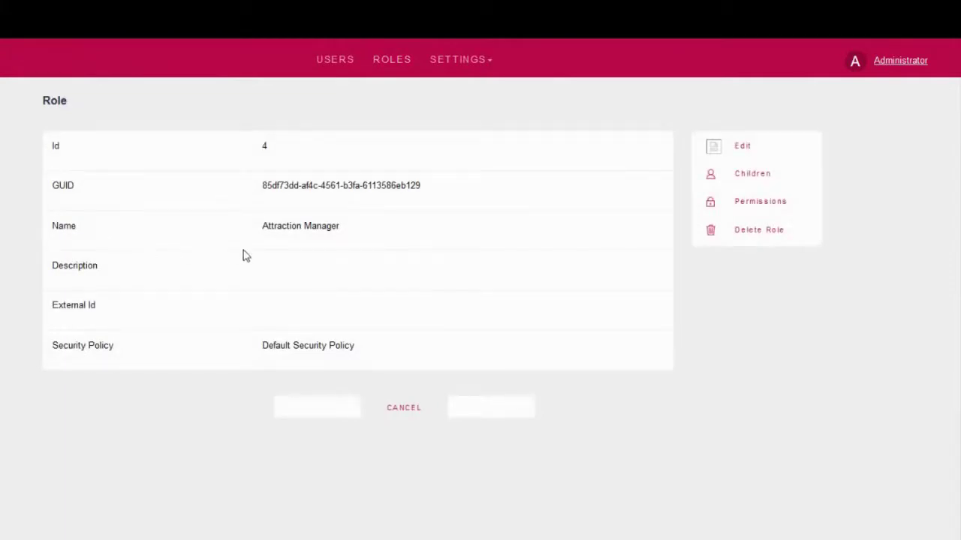
Give the Attraction Manager role the TravelAgency attraction_FullControl permission, save, and return to its details.
{"action": "left_click", "coordinate": [761, 202]}
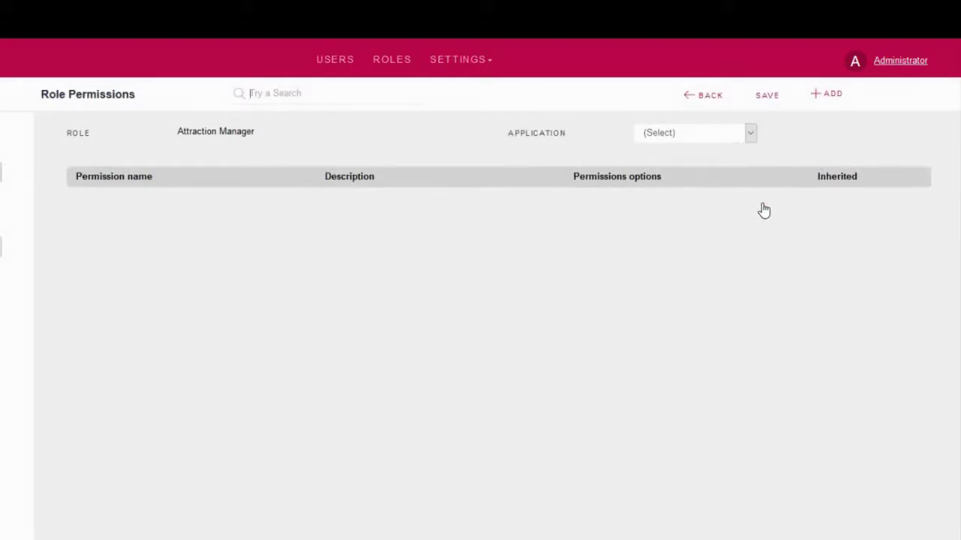
{"action": "left_click", "coordinate": [750, 135]}
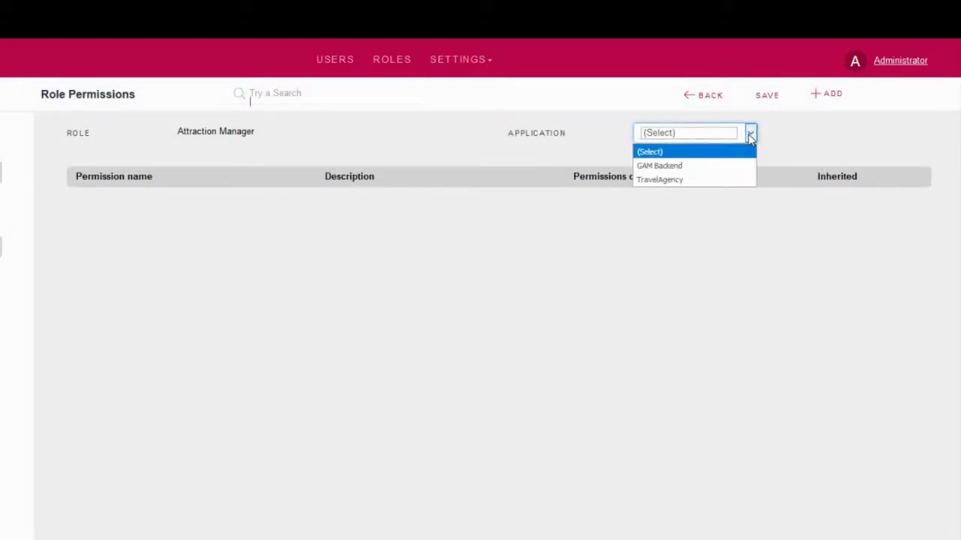
{"action": "left_click", "coordinate": [680, 183]}
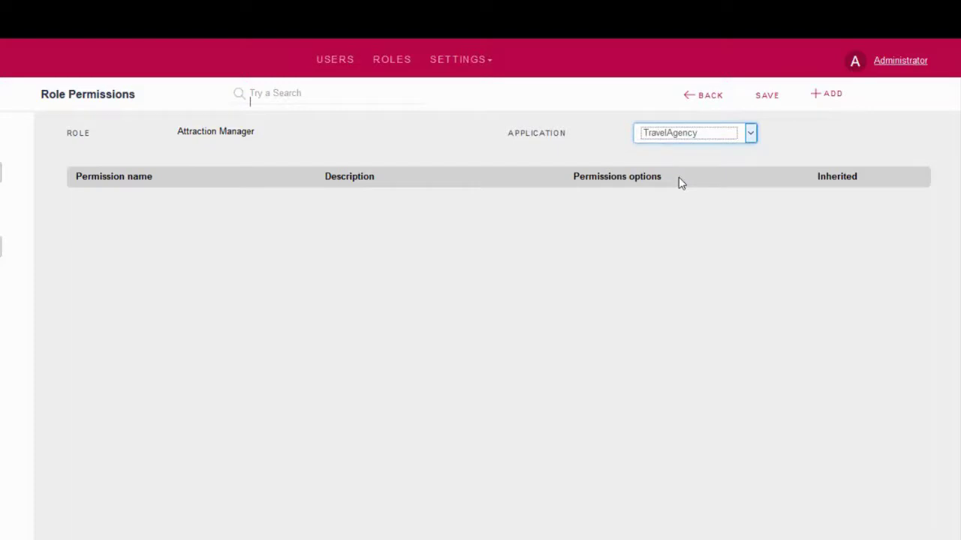
{"action": "left_click", "coordinate": [829, 96]}
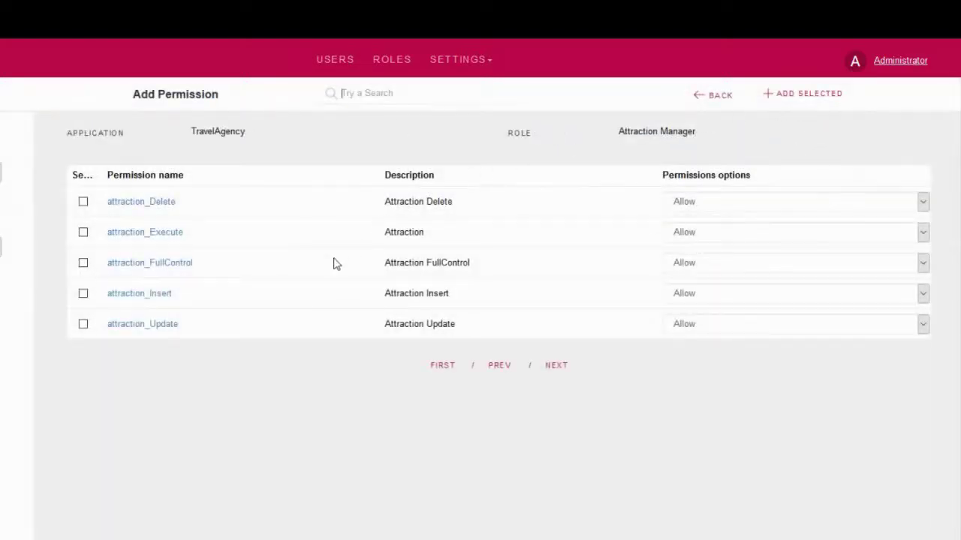
{"action": "left_click", "coordinate": [83, 264]}
{"action": "left_click", "coordinate": [794, 100]}
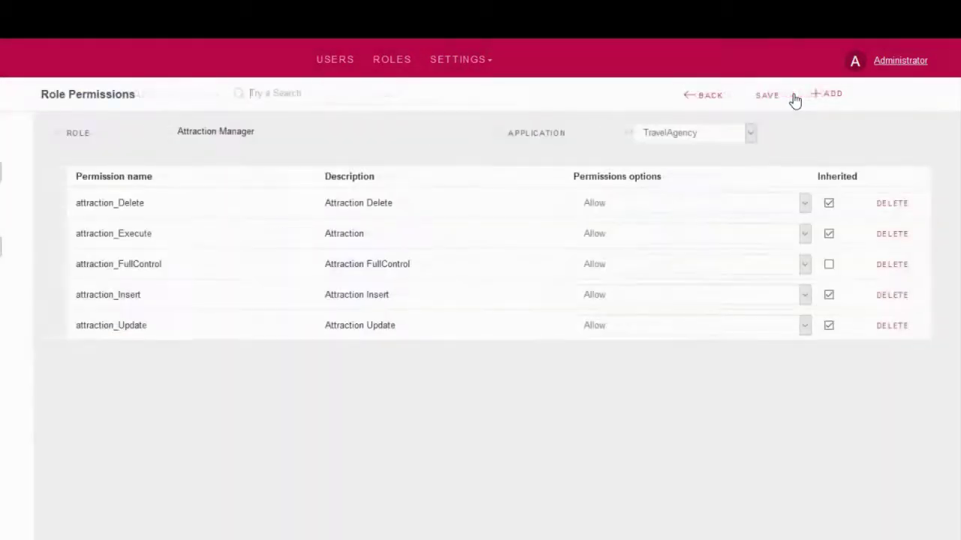
{"action": "left_click", "coordinate": [772, 101]}
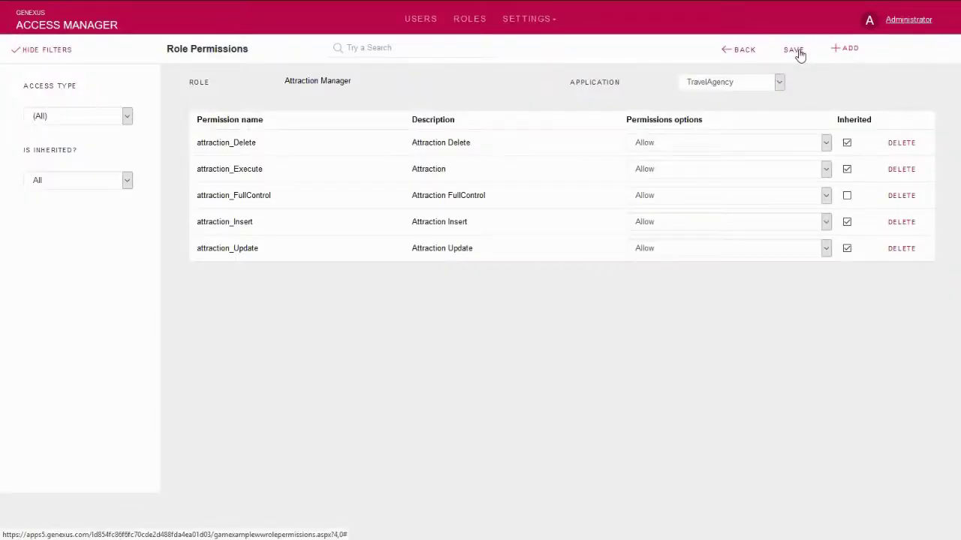
{"action": "left_click", "coordinate": [743, 53]}
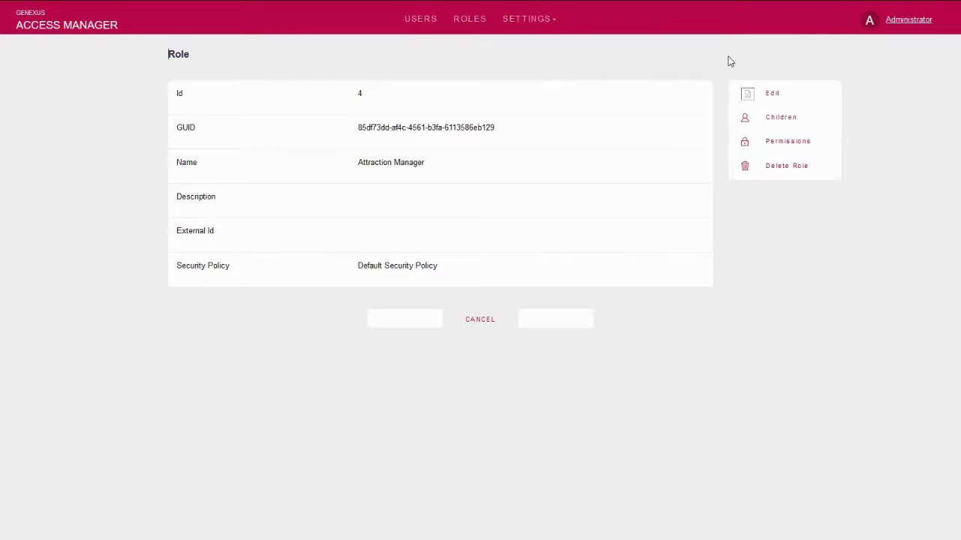
Add a local user with a user name, e-mail and password under Default Security Policy.
{"action": "left_click", "coordinate": [420, 27]}
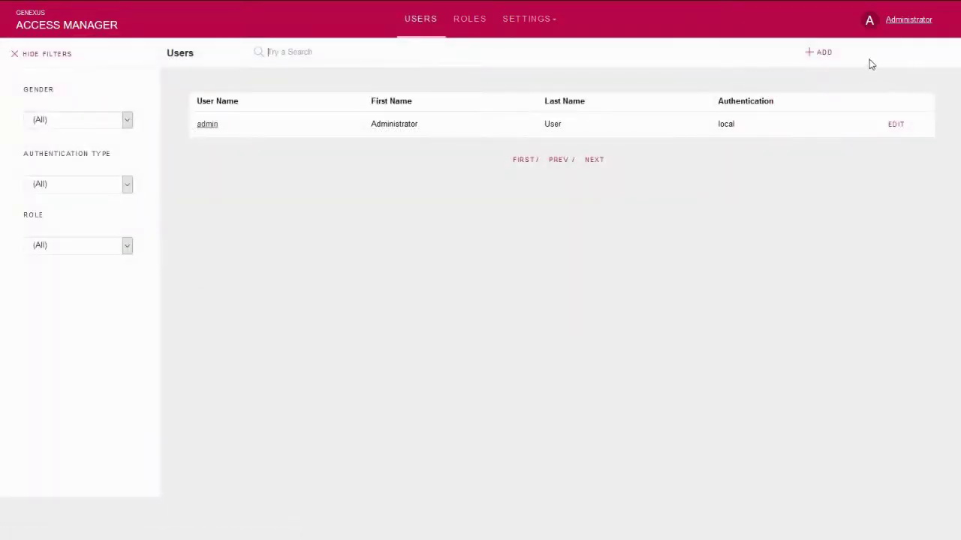
{"action": "left_click", "coordinate": [826, 54]}
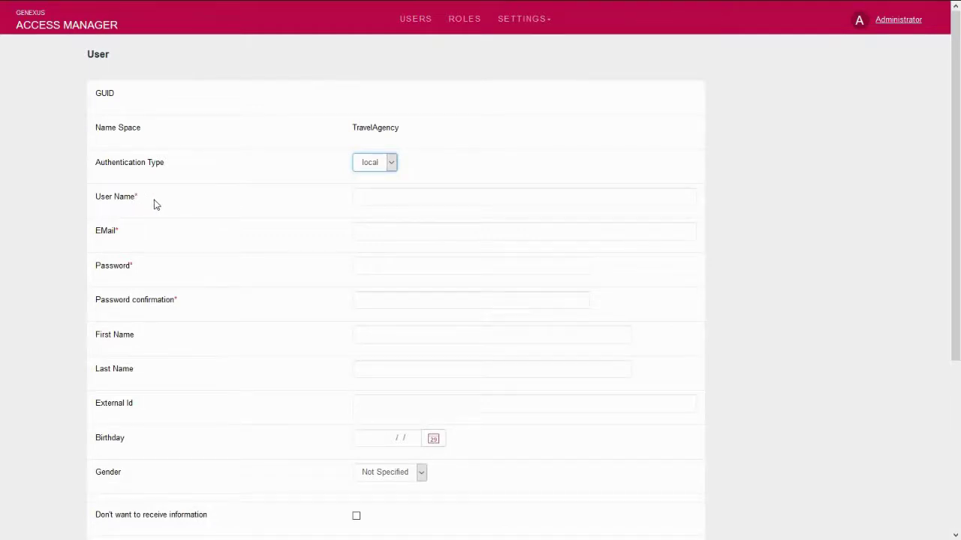
{"action": "left_click", "coordinate": [403, 199]}
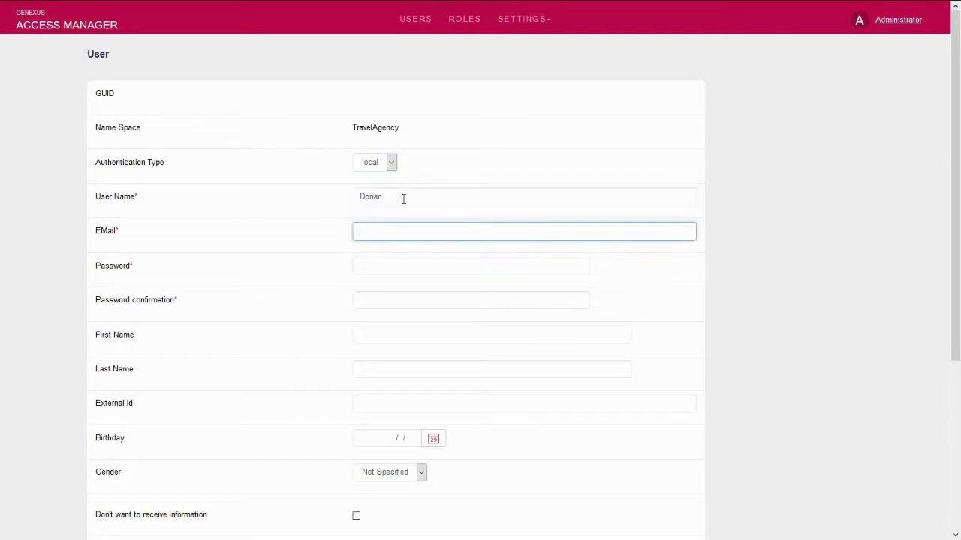
{"action": "key", "text": "Tab"}
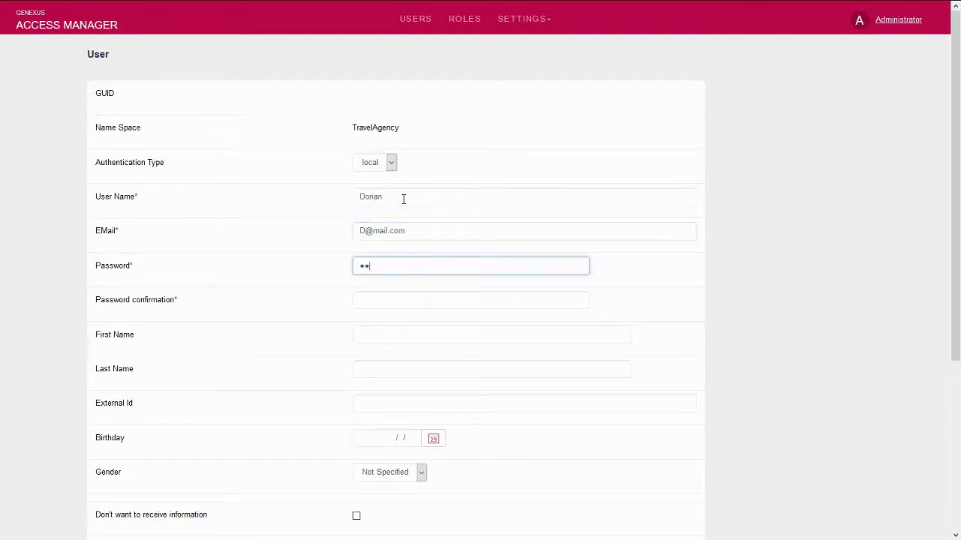
{"action": "type", "text": "•"}
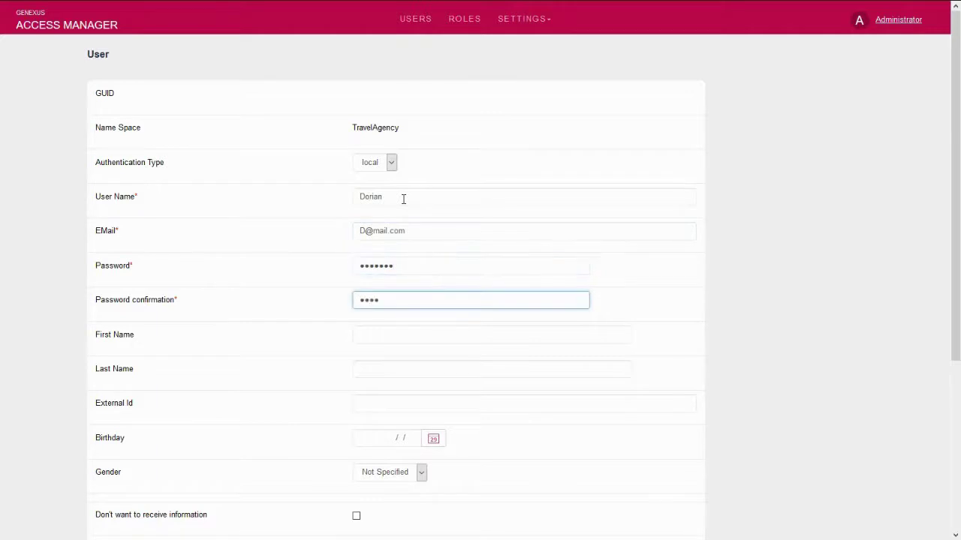
{"action": "scroll", "coordinate": [420, 301], "scroll_direction": "down", "scroll_amount": 4}
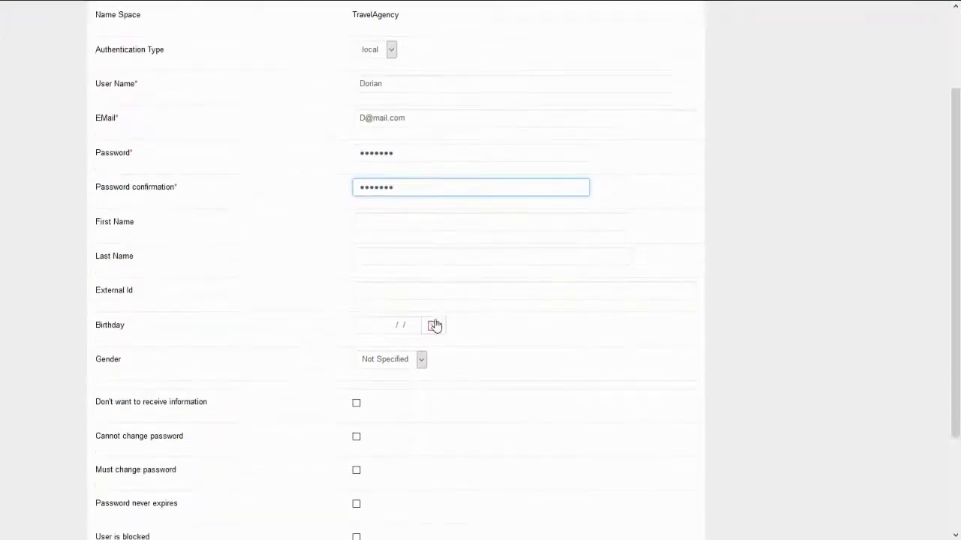
{"action": "left_click", "coordinate": [454, 438]}
{"action": "left_click", "coordinate": [411, 466]}
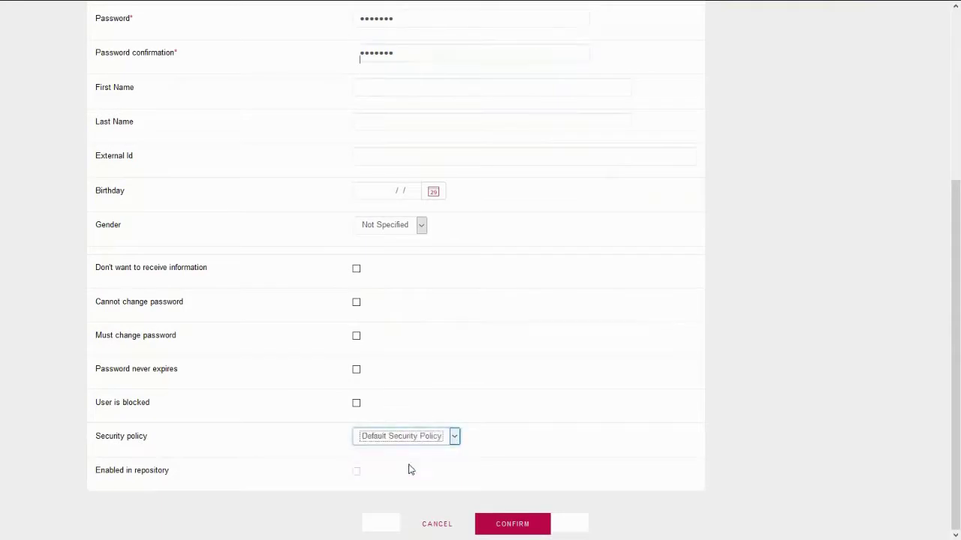
{"action": "left_click", "coordinate": [513, 524]}
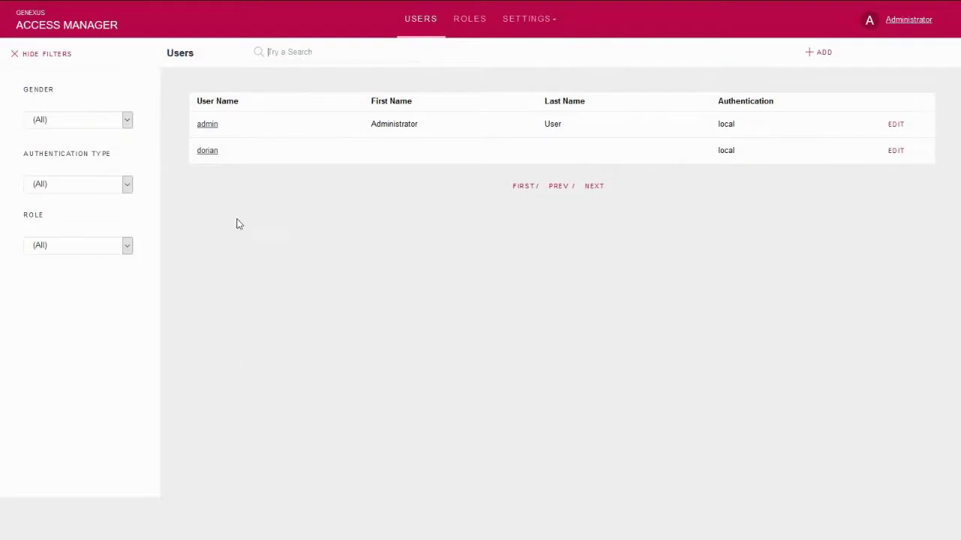
Assign the Attraction Manager role to the new user, then browse the roles and users lists.
{"action": "left_click", "coordinate": [206, 152]}
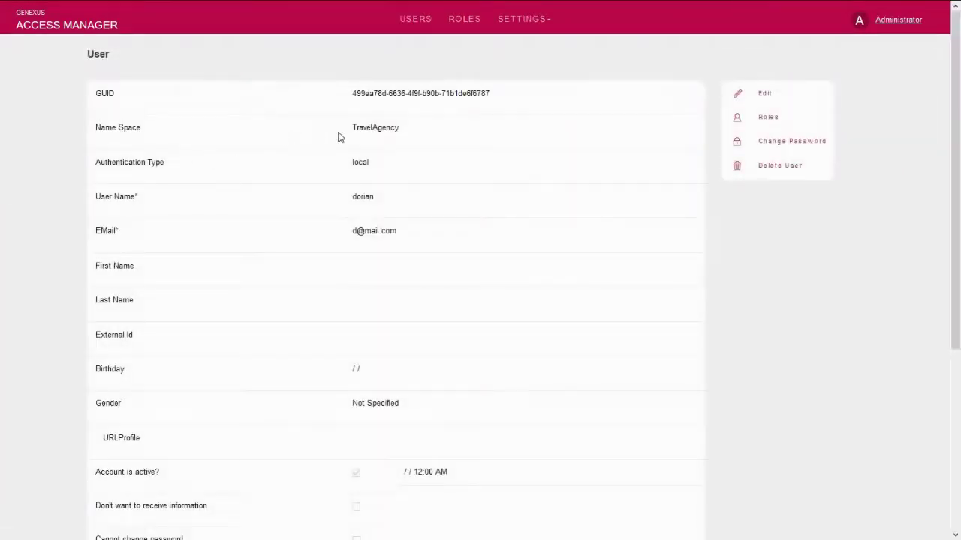
{"action": "left_click", "coordinate": [770, 120]}
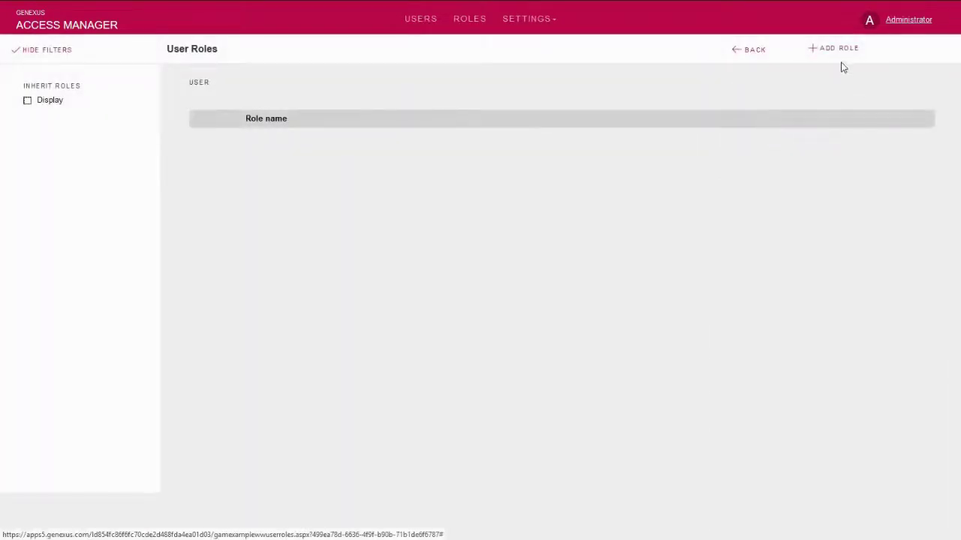
{"action": "left_click", "coordinate": [837, 51]}
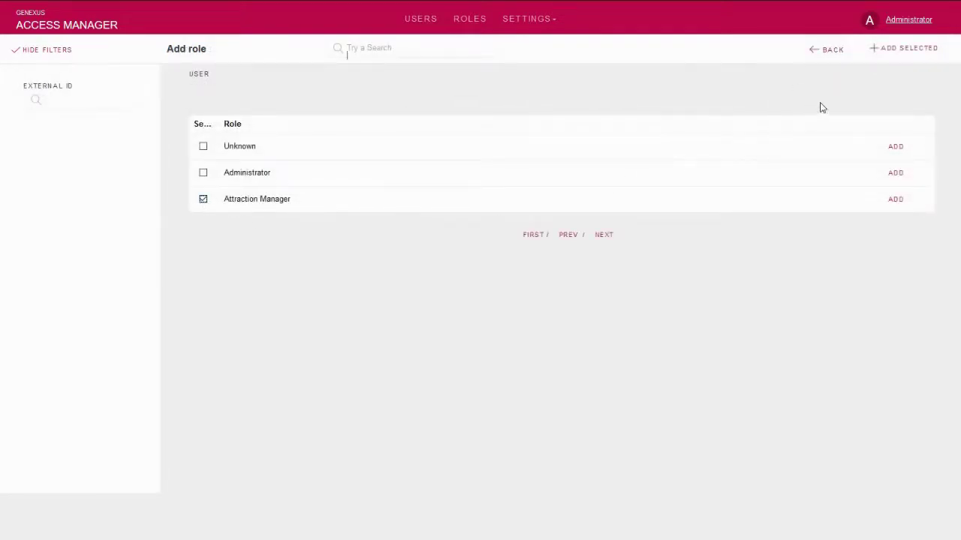
{"action": "left_click", "coordinate": [905, 51]}
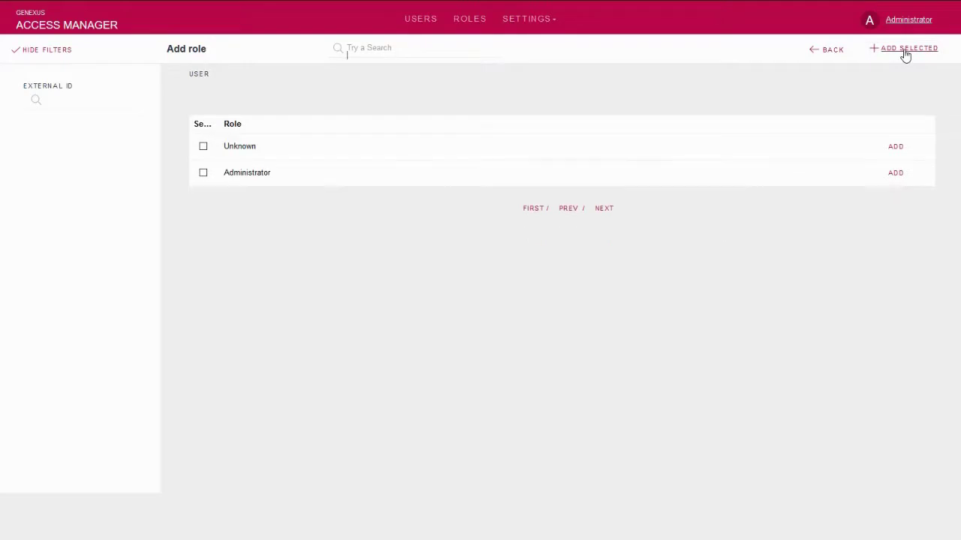
{"action": "left_click", "coordinate": [830, 53]}
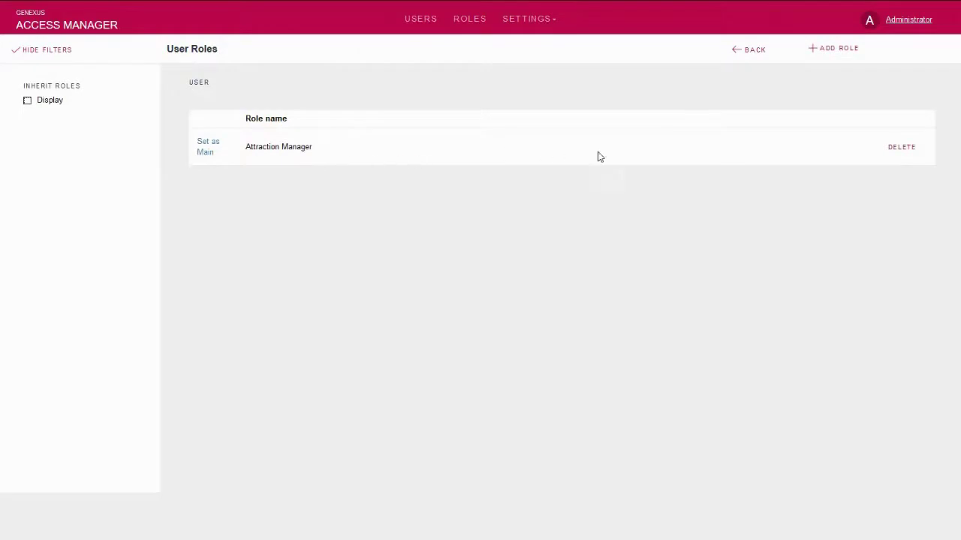
{"action": "left_click", "coordinate": [751, 52]}
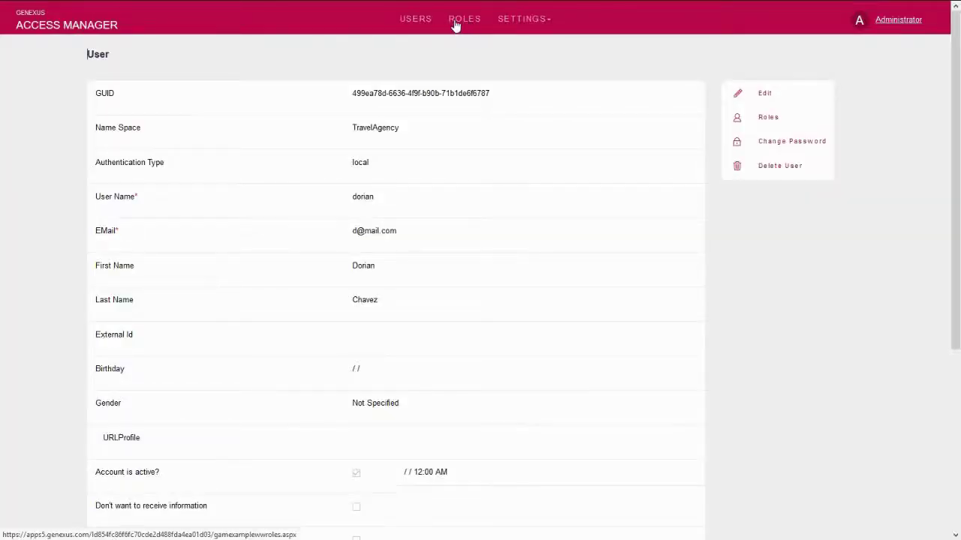
{"action": "left_click", "coordinate": [458, 25]}
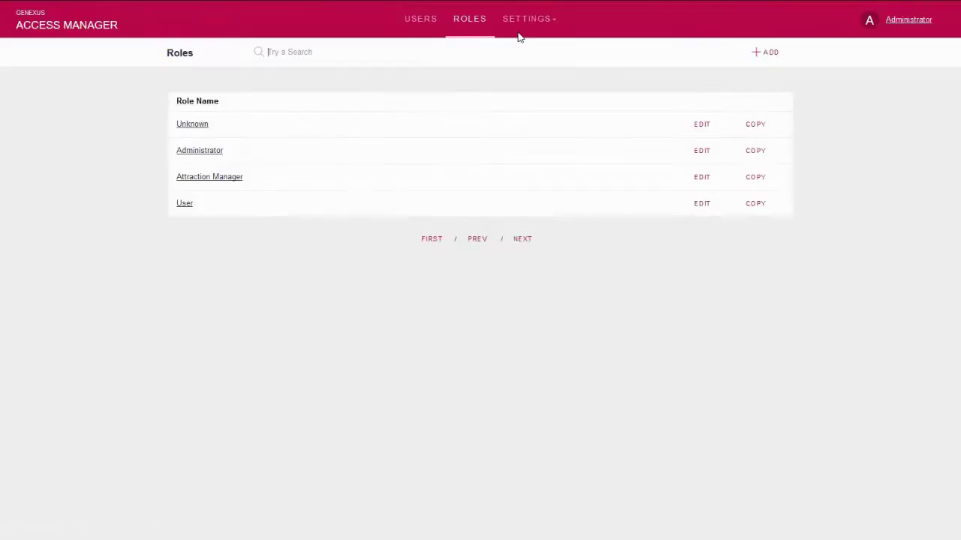
{"action": "left_click", "coordinate": [418, 21]}
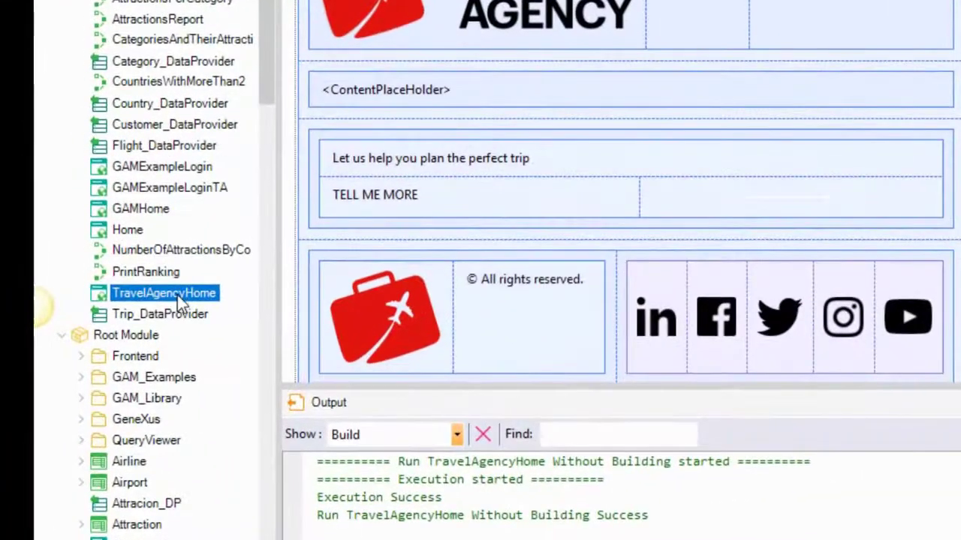
Run TravelAgencyHome from the KB Explorer without building so it opens in the browser.
{"action": "right_click", "coordinate": [177, 295]}
{"action": "left_click", "coordinate": [289, 430]}
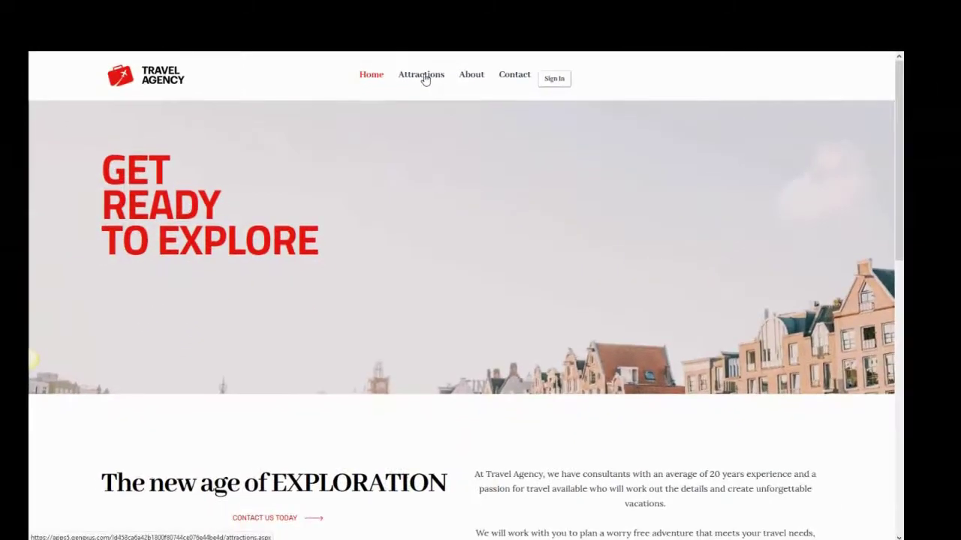
Browse the site's Attractions page and return to the top.
{"action": "left_click", "coordinate": [424, 79]}
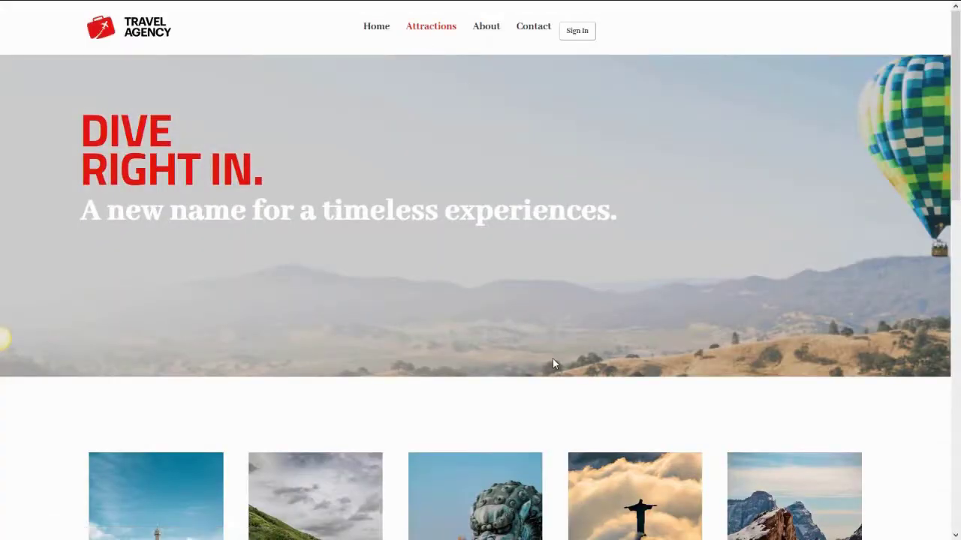
{"action": "scroll", "coordinate": [552, 363], "scroll_direction": "down", "scroll_amount": 5}
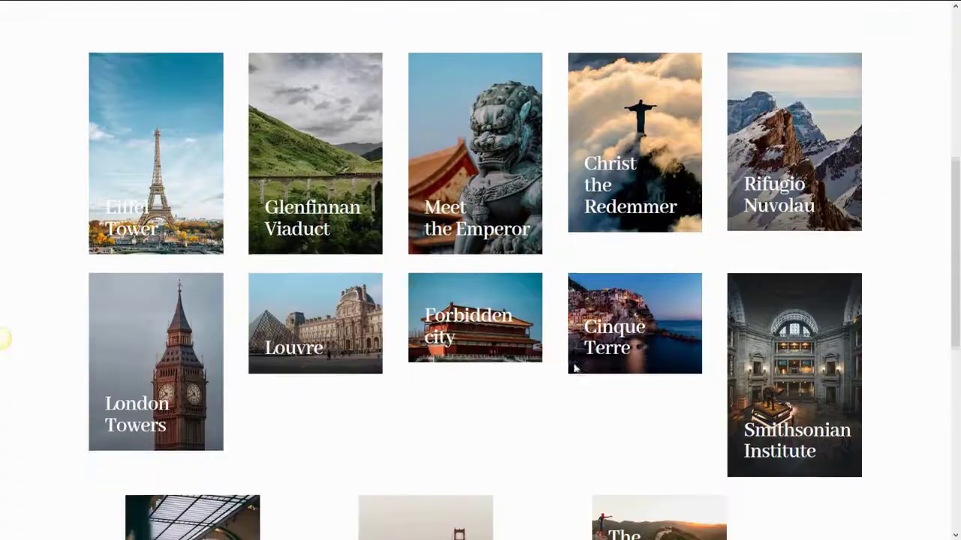
{"action": "scroll", "coordinate": [599, 328], "scroll_direction": "down", "scroll_amount": 2}
{"action": "scroll", "coordinate": [599, 328], "scroll_direction": "up", "scroll_amount": 2}
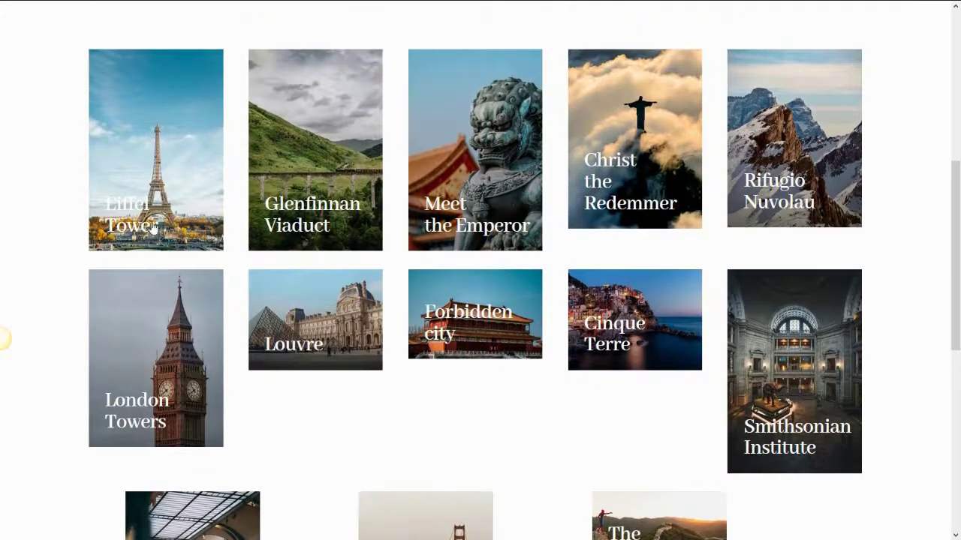
{"action": "scroll", "coordinate": [185, 307], "scroll_direction": "down", "scroll_amount": 1}
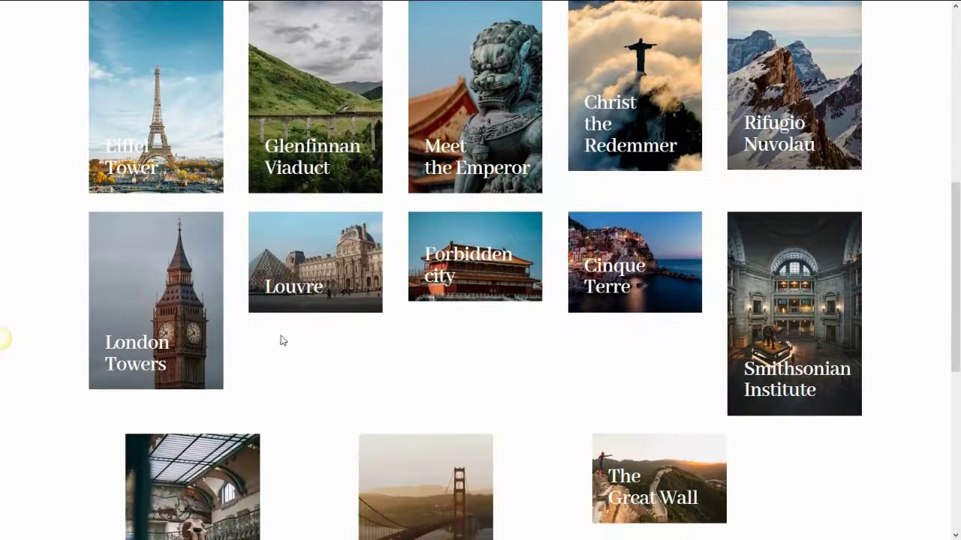
{"action": "scroll", "coordinate": [242, 328], "scroll_direction": "up", "scroll_amount": 3}
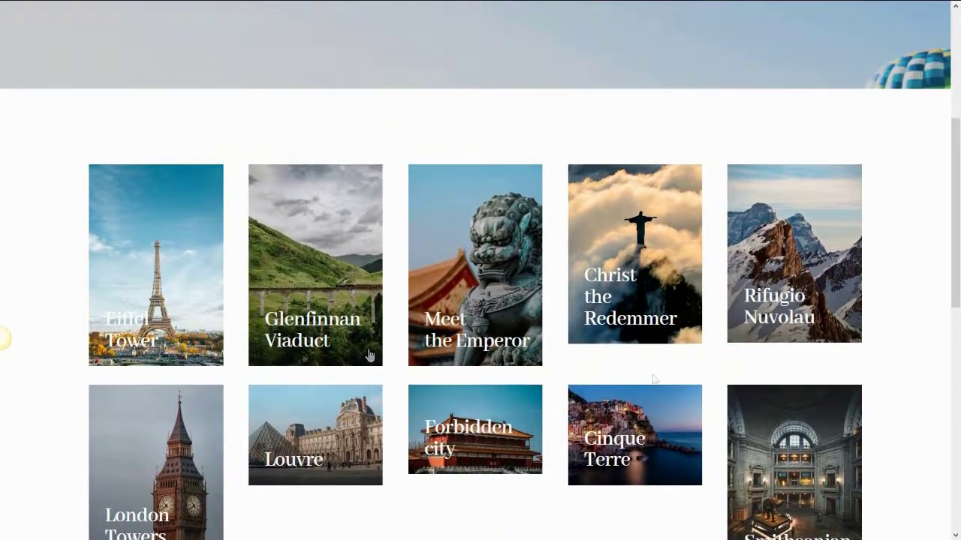
{"action": "scroll", "coordinate": [656, 381], "scroll_direction": "up", "scroll_amount": 5}
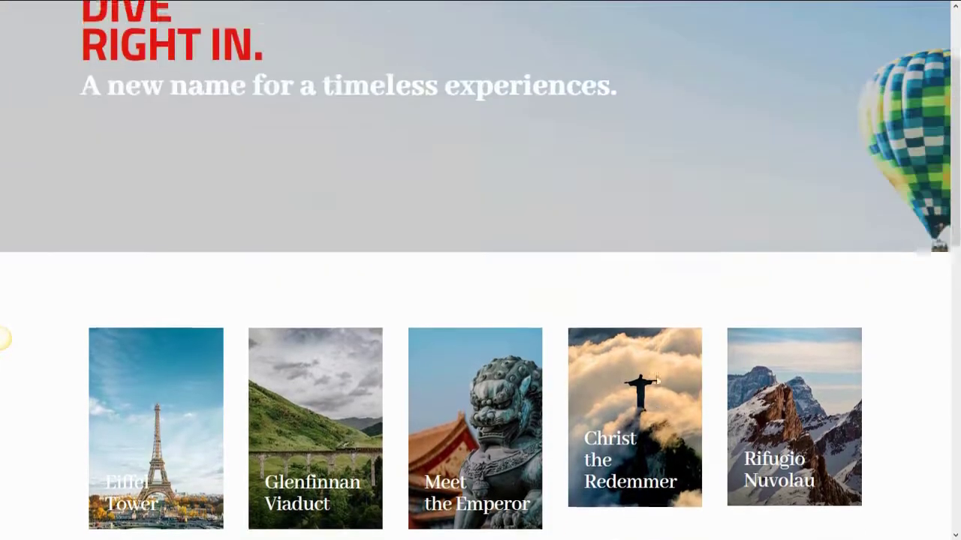
Sign in with the newly created user's name and password.
{"action": "left_click", "coordinate": [577, 31]}
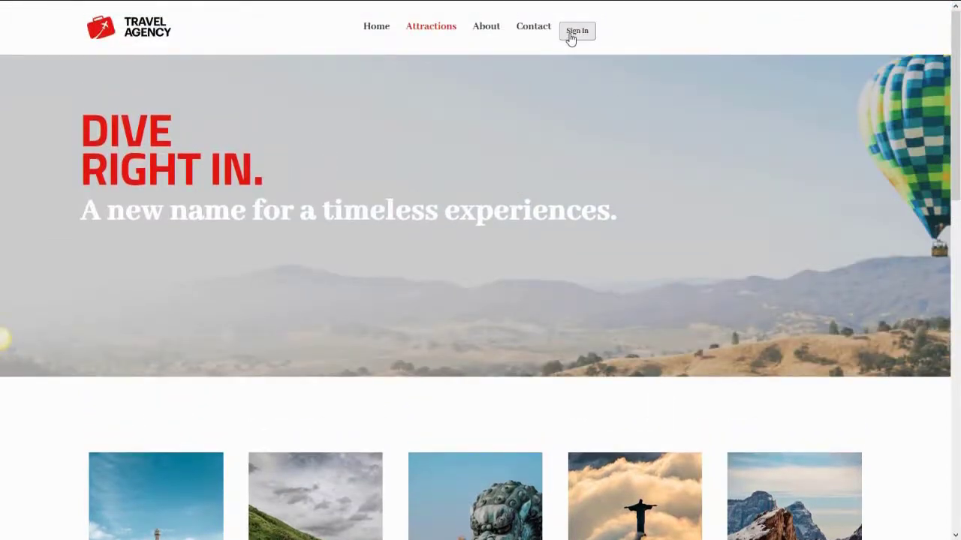
{"action": "left_click", "coordinate": [570, 35]}
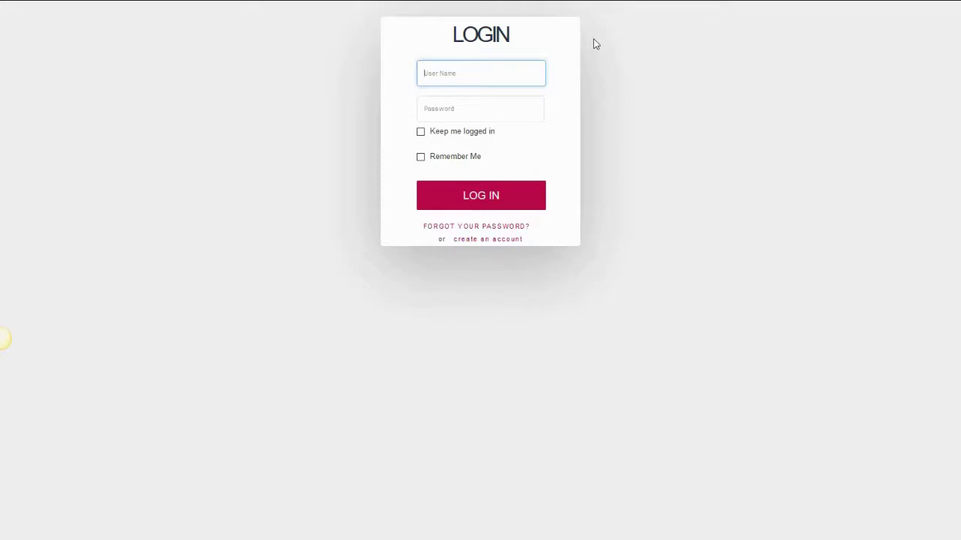
{"action": "key", "text": "Tab"}
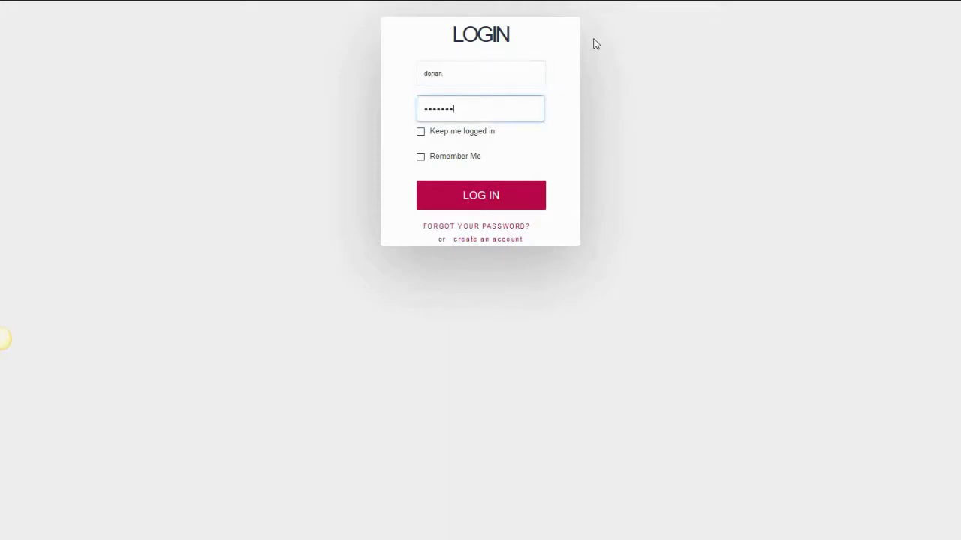
{"action": "left_click", "coordinate": [480, 208]}
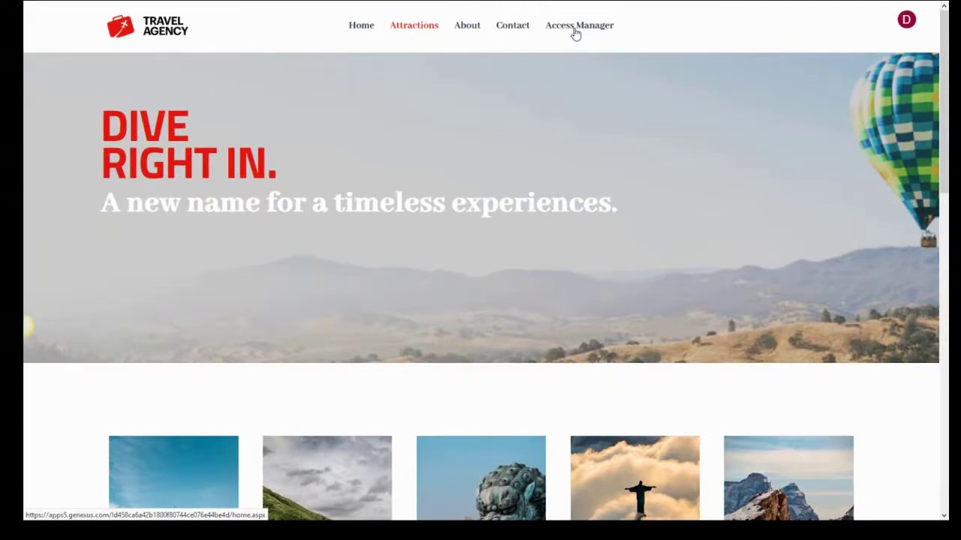
Open the Attractions list in Access Manager, then verify Airports is refused as unauthorized.
{"action": "left_click", "coordinate": [575, 30]}
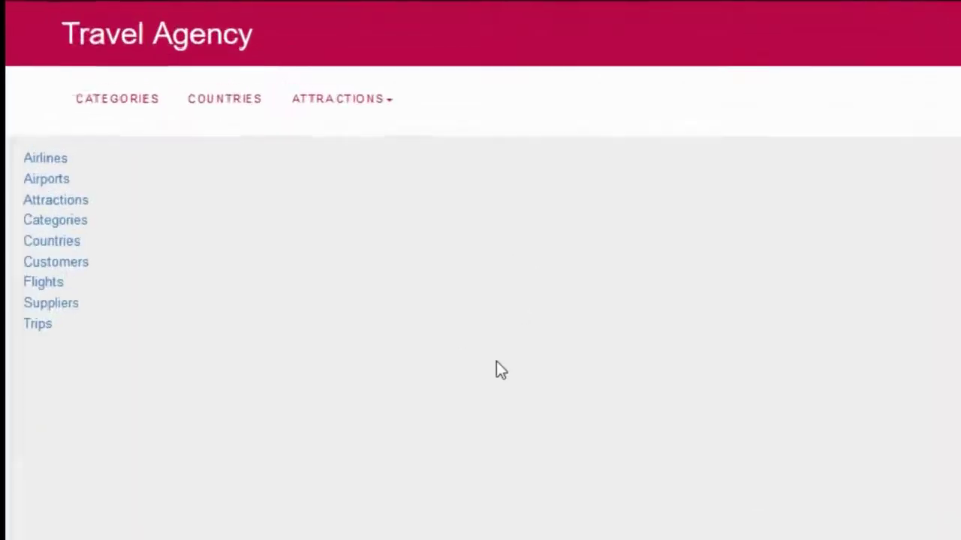
{"action": "left_click", "coordinate": [66, 197]}
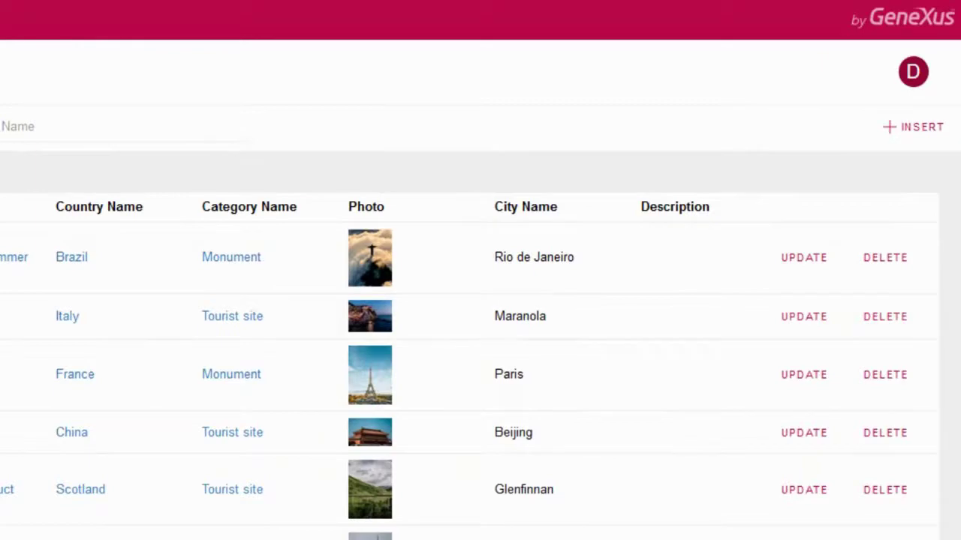
{"action": "left_click", "coordinate": [28, 45]}
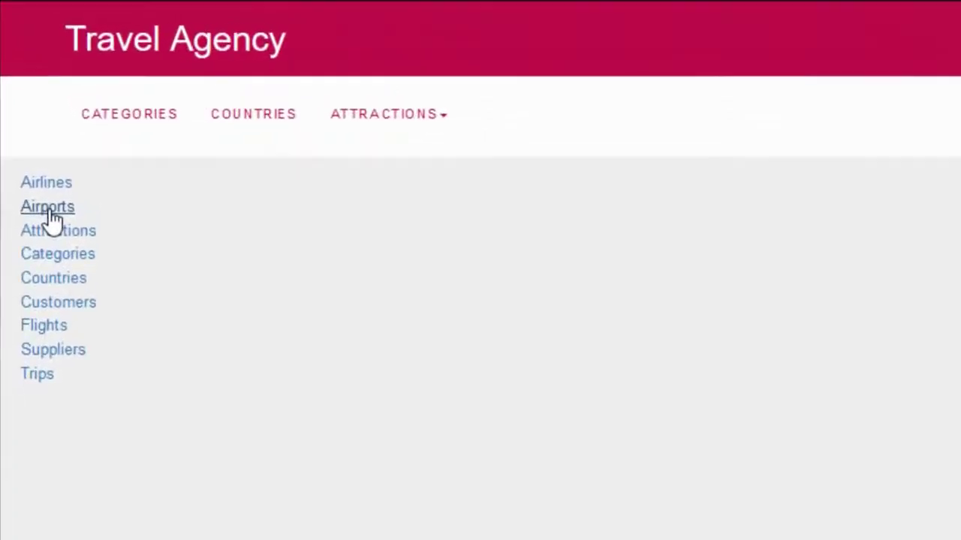
{"action": "left_click", "coordinate": [51, 215]}
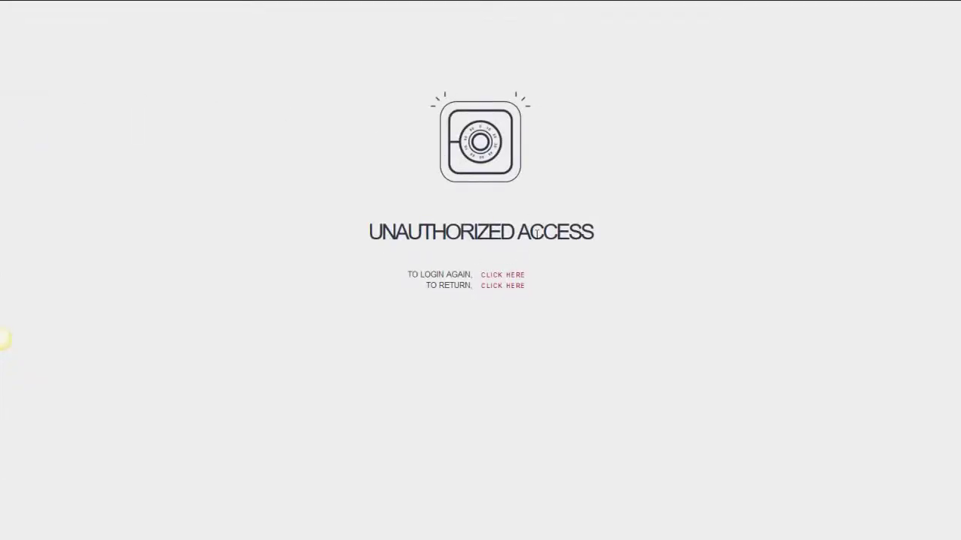
{"action": "left_click", "coordinate": [503, 288]}
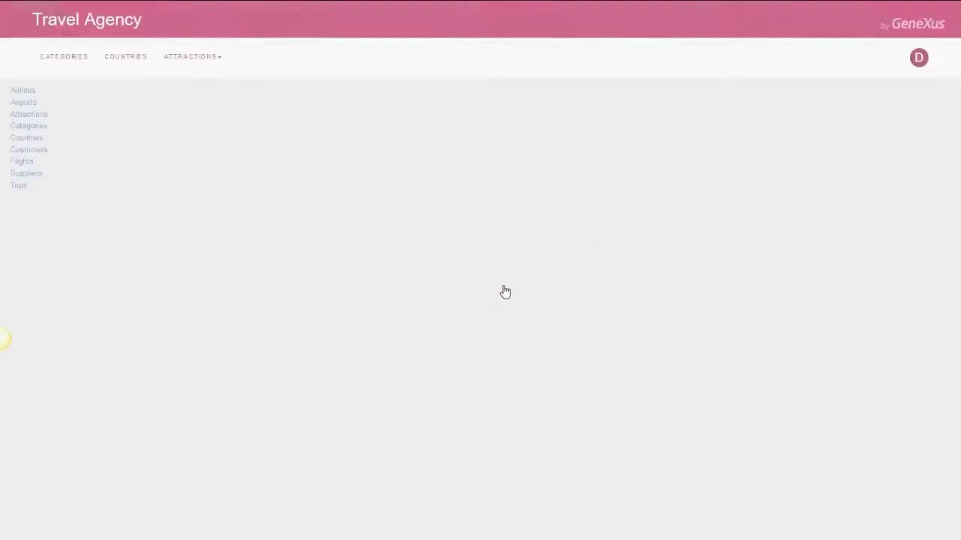
Delete the Eiffel Tower attraction in Paris and log out.
{"action": "left_click", "coordinate": [38, 116]}
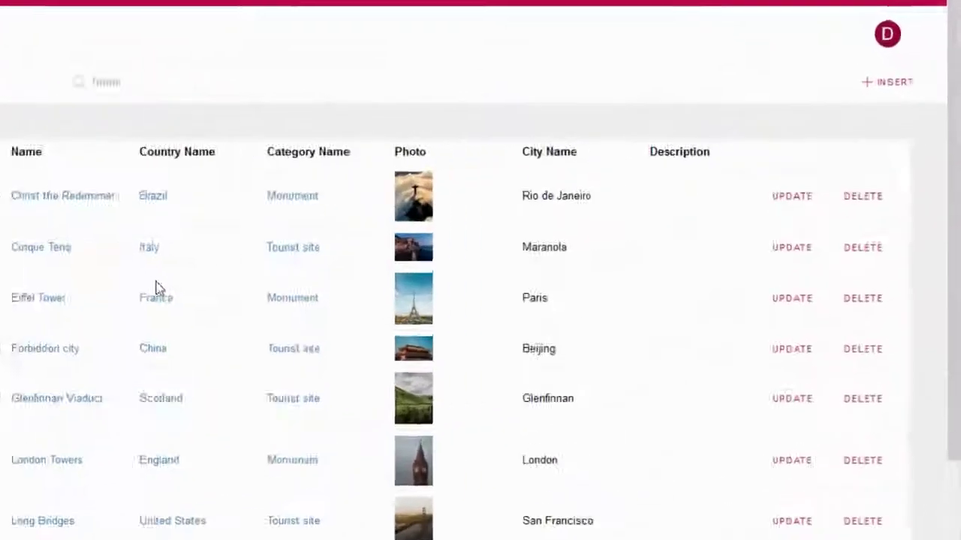
{"action": "left_click", "coordinate": [844, 335]}
{"action": "scroll", "coordinate": [666, 293], "scroll_direction": "down", "scroll_amount": 5}
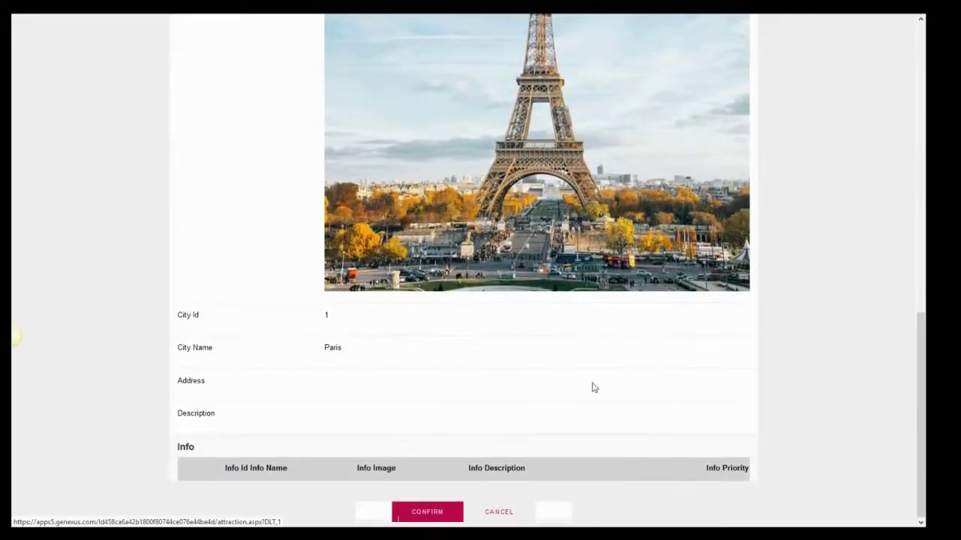
{"action": "left_click", "coordinate": [427, 512]}
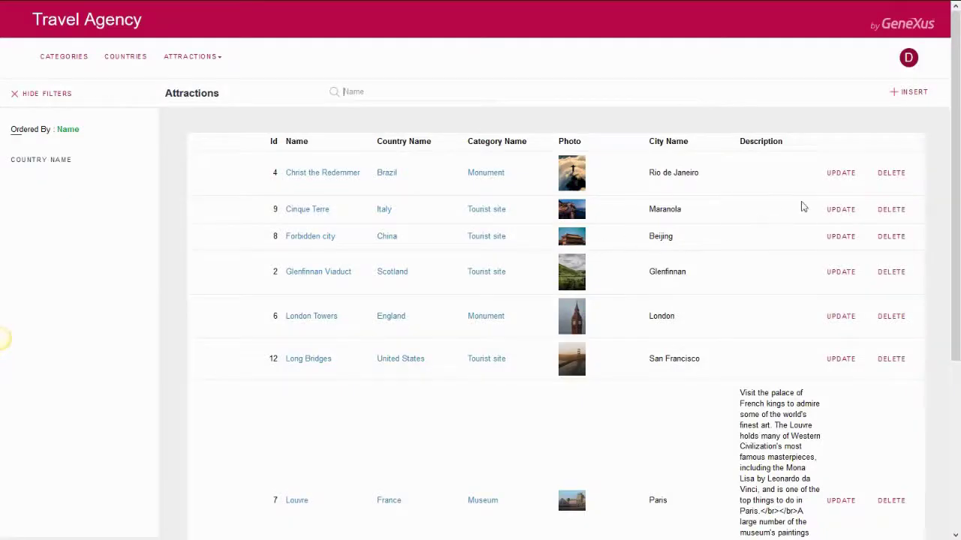
{"action": "left_click", "coordinate": [911, 58]}
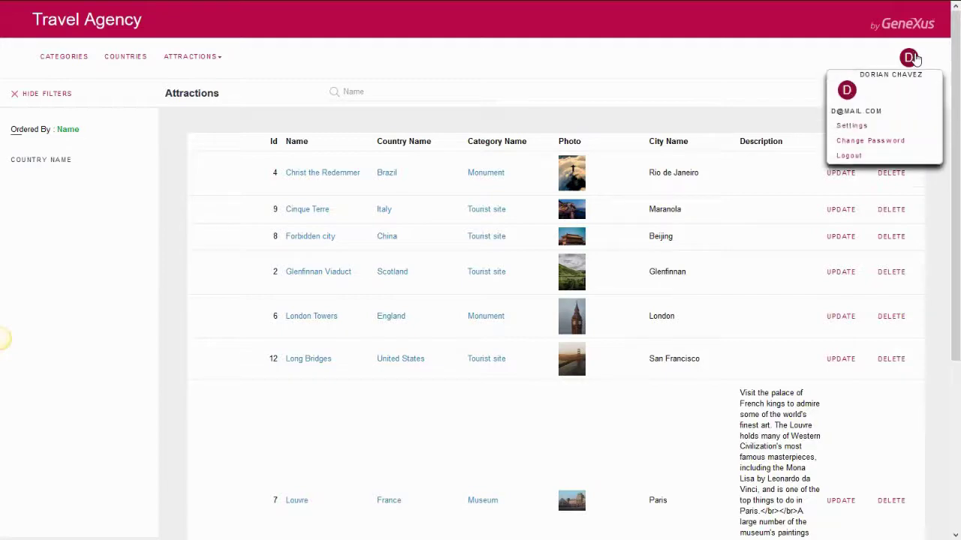
{"action": "left_click", "coordinate": [850, 157]}
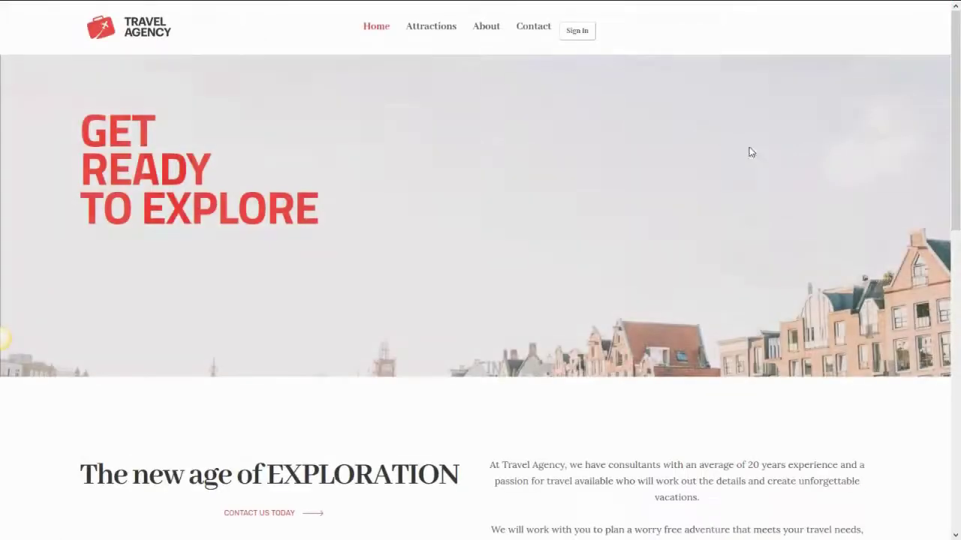
Log in as the other user with their user name and password.
{"action": "left_click", "coordinate": [588, 36]}
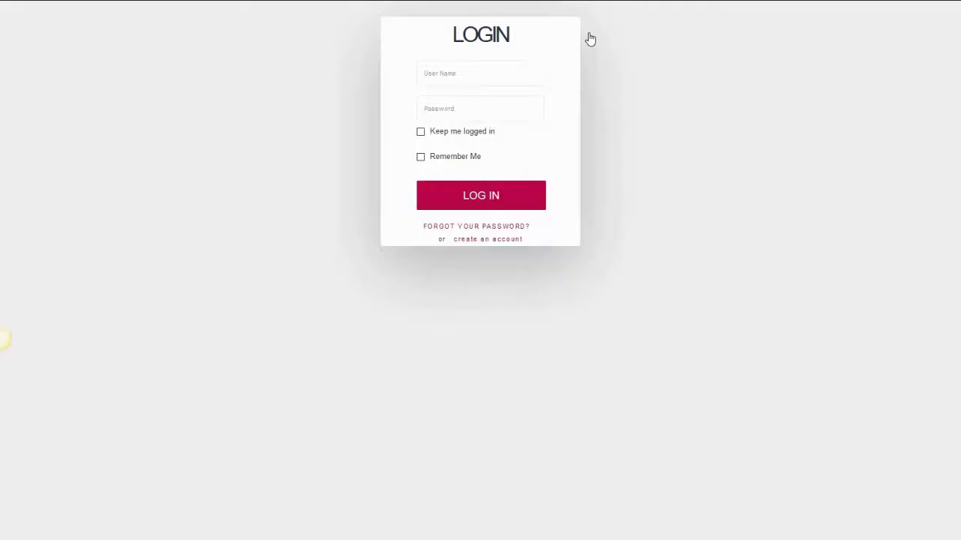
{"action": "key", "text": "Tab"}
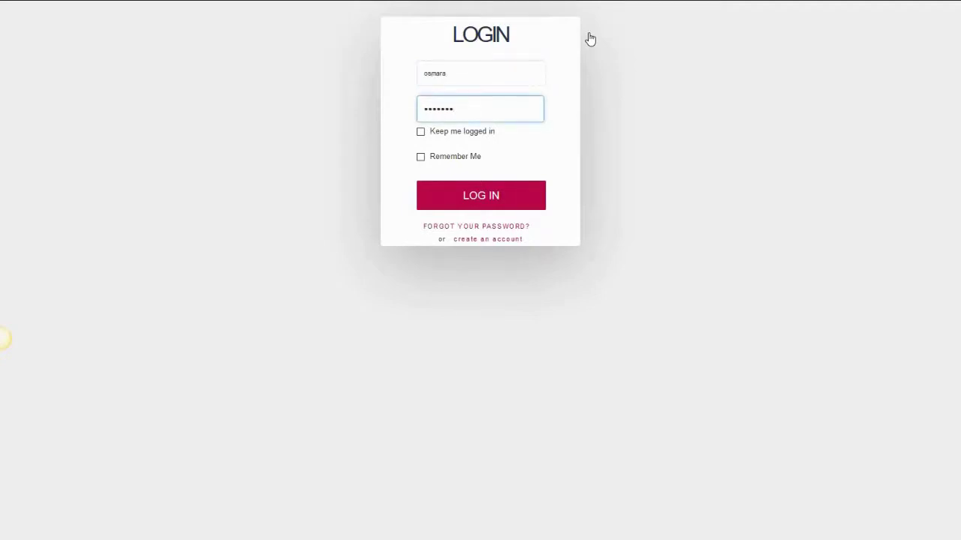
{"action": "left_click", "coordinate": [483, 204]}
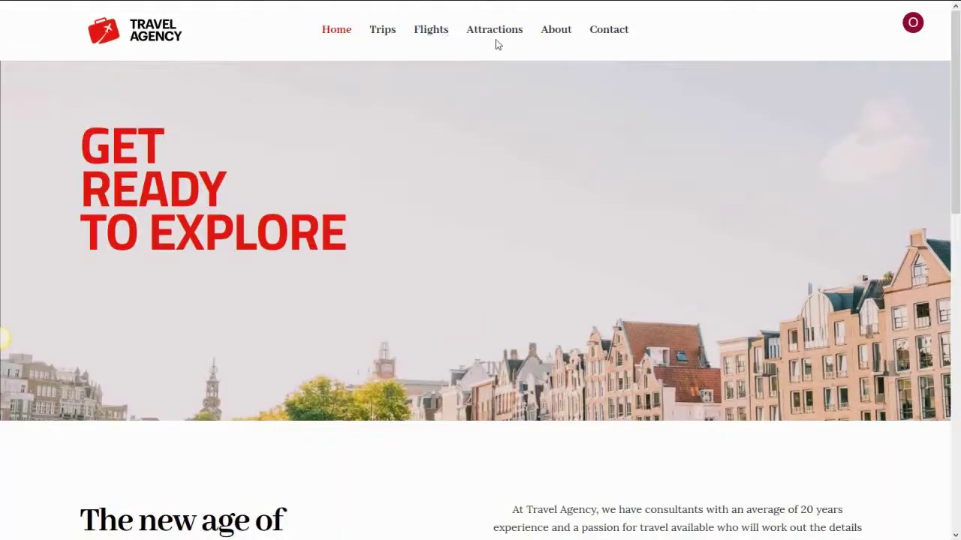
Scroll the Attractions tiles to confirm Eiffel Tower is gone, then log out.
{"action": "left_click", "coordinate": [505, 36]}
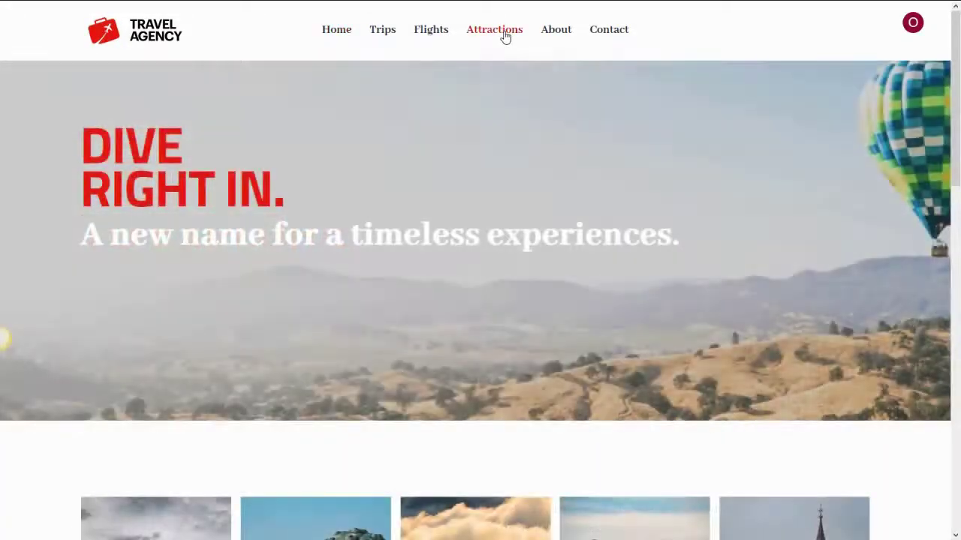
{"action": "scroll", "coordinate": [531, 105], "scroll_direction": "down", "scroll_amount": 7}
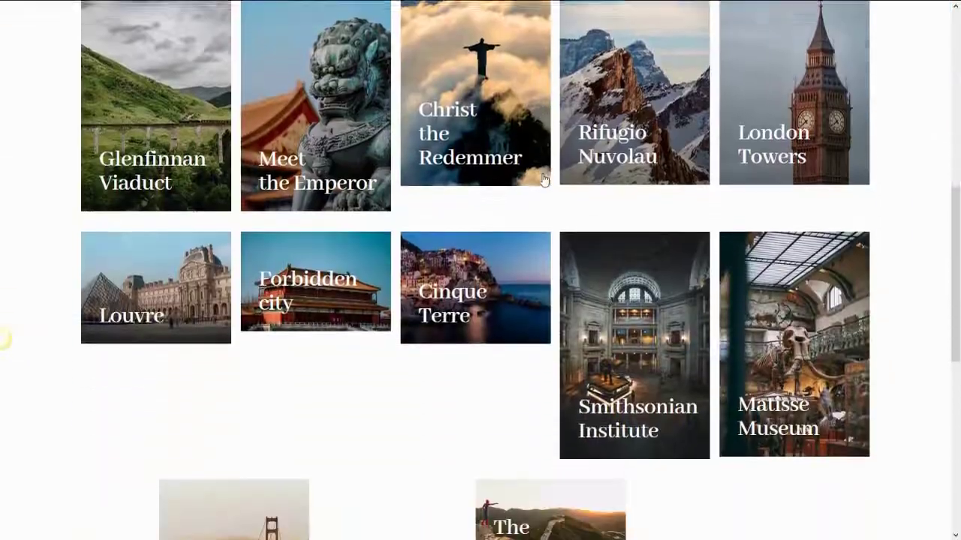
{"action": "scroll", "coordinate": [642, 248], "scroll_direction": "down", "scroll_amount": 2}
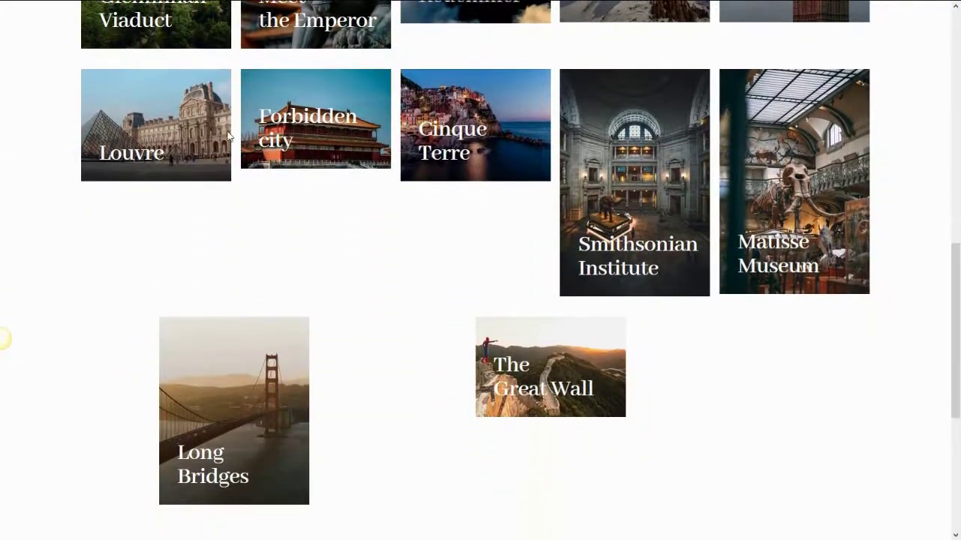
{"action": "scroll", "coordinate": [752, 406], "scroll_direction": "up", "scroll_amount": 5}
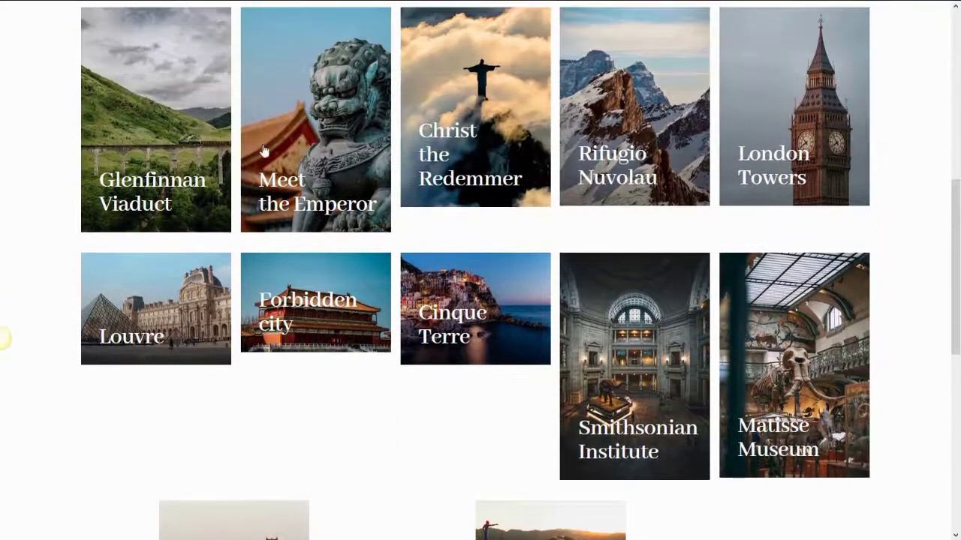
{"action": "scroll", "coordinate": [599, 186], "scroll_direction": "up", "scroll_amount": 4}
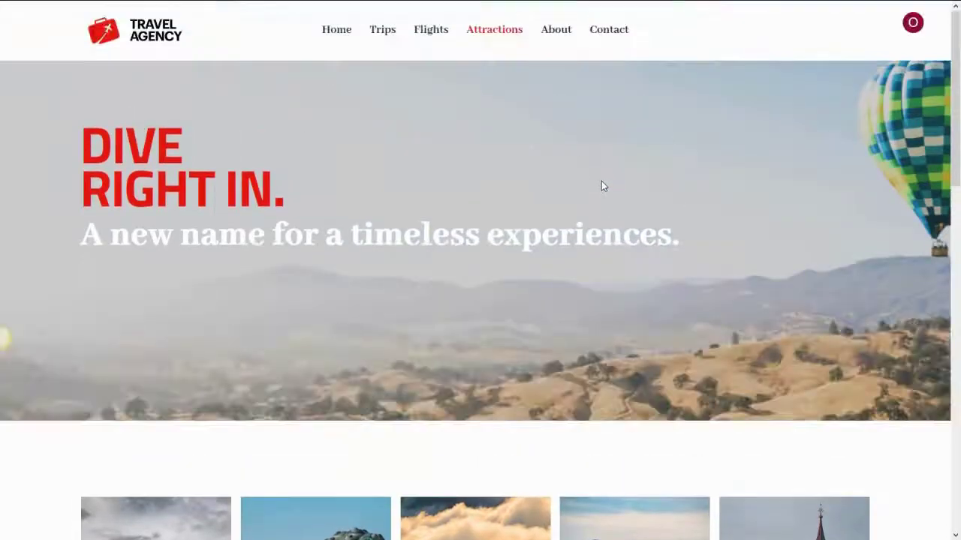
{"action": "left_click", "coordinate": [913, 22]}
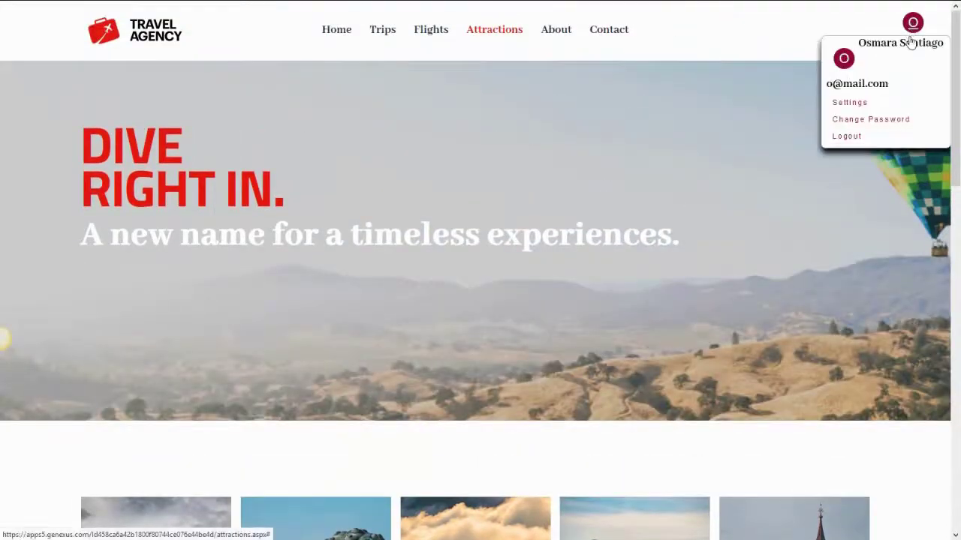
{"action": "left_click", "coordinate": [843, 139]}
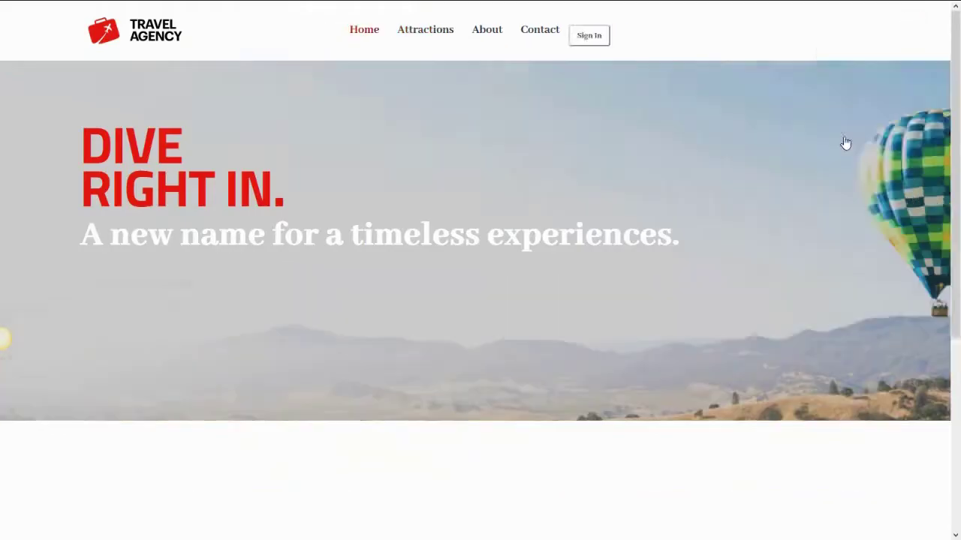